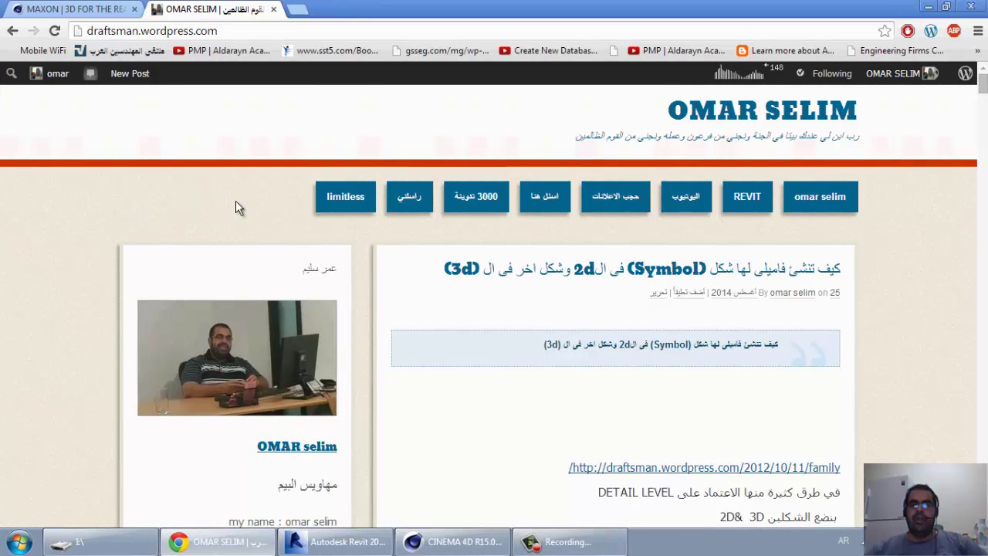
Browse the MAXON Architecture gallery and briefly enlarge the white house render.
{"action": "key", "text": "Tab"}
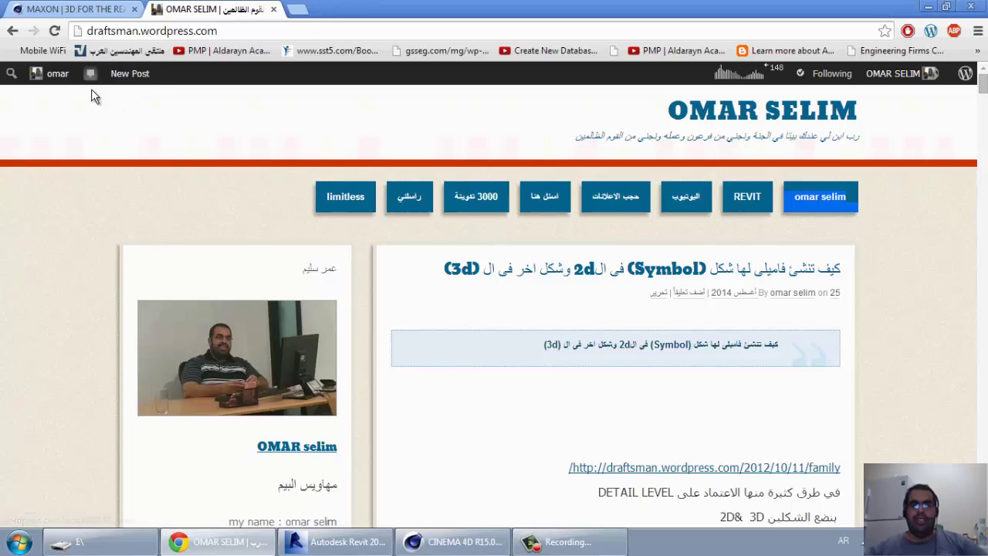
{"action": "left_click", "coordinate": [68, 6]}
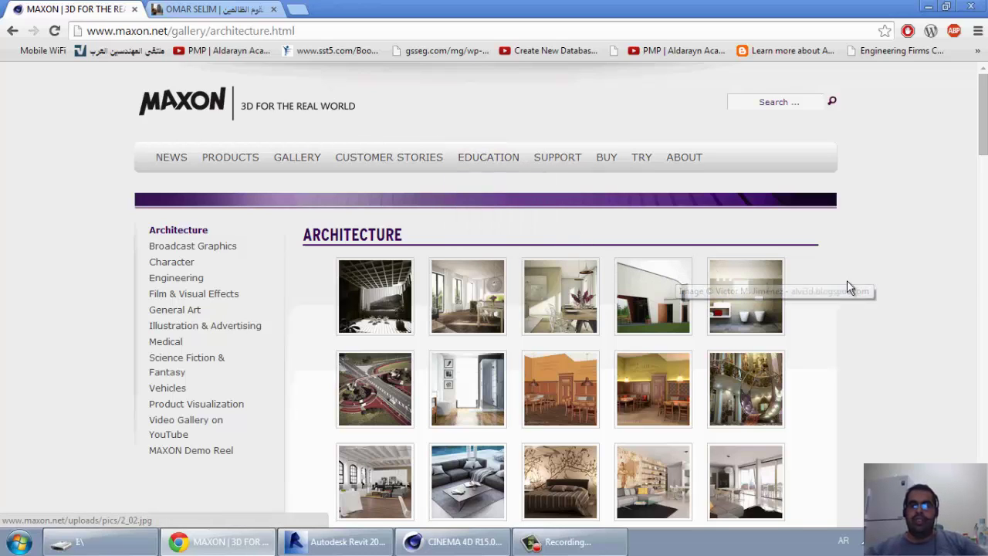
{"action": "scroll", "coordinate": [633, 305], "scroll_direction": "down", "scroll_amount": 2}
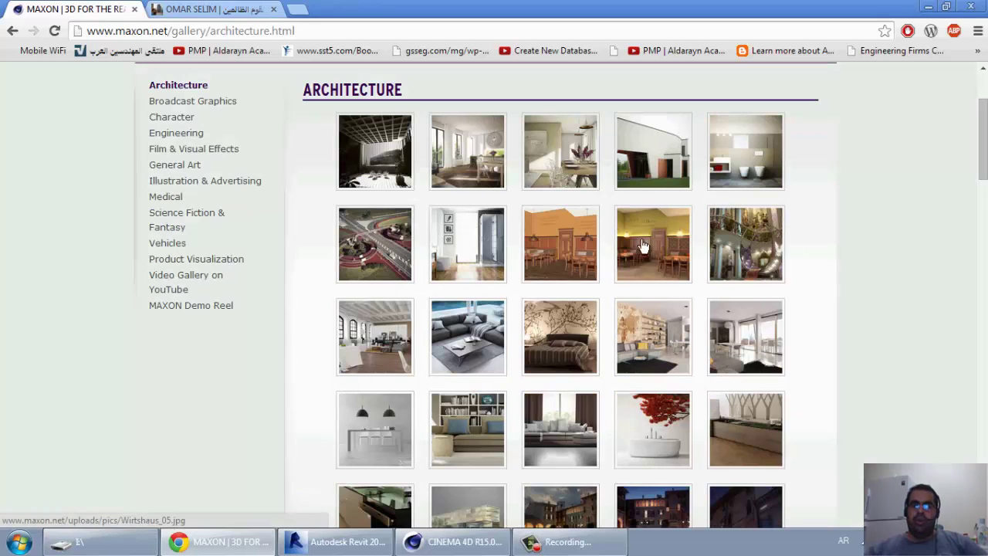
{"action": "scroll", "coordinate": [643, 246], "scroll_direction": "down", "scroll_amount": 2}
{"action": "scroll", "coordinate": [643, 246], "scroll_direction": "up", "scroll_amount": 4}
{"action": "left_click", "coordinate": [651, 288]}
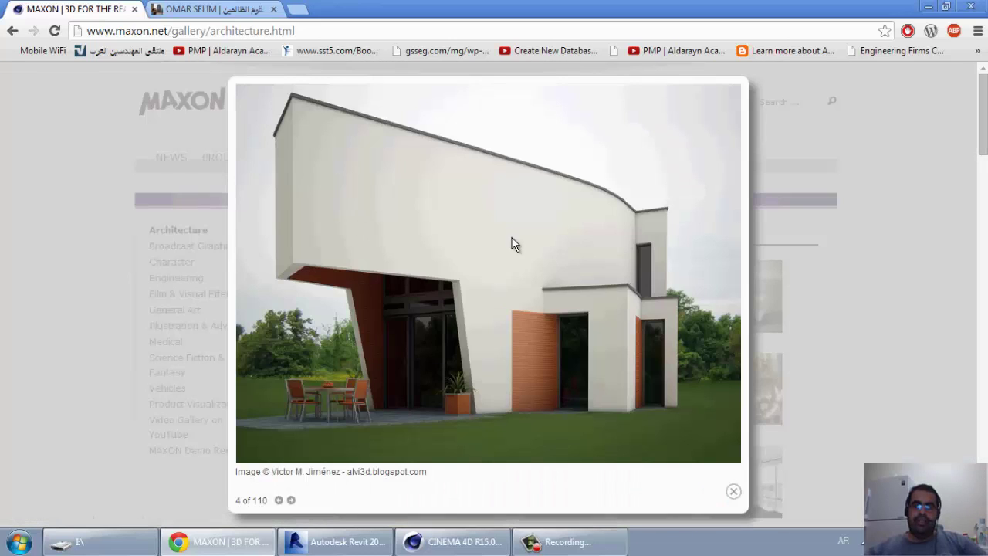
{"action": "left_click", "coordinate": [893, 344]}
{"action": "scroll", "coordinate": [794, 368], "scroll_direction": "down", "scroll_amount": 5}
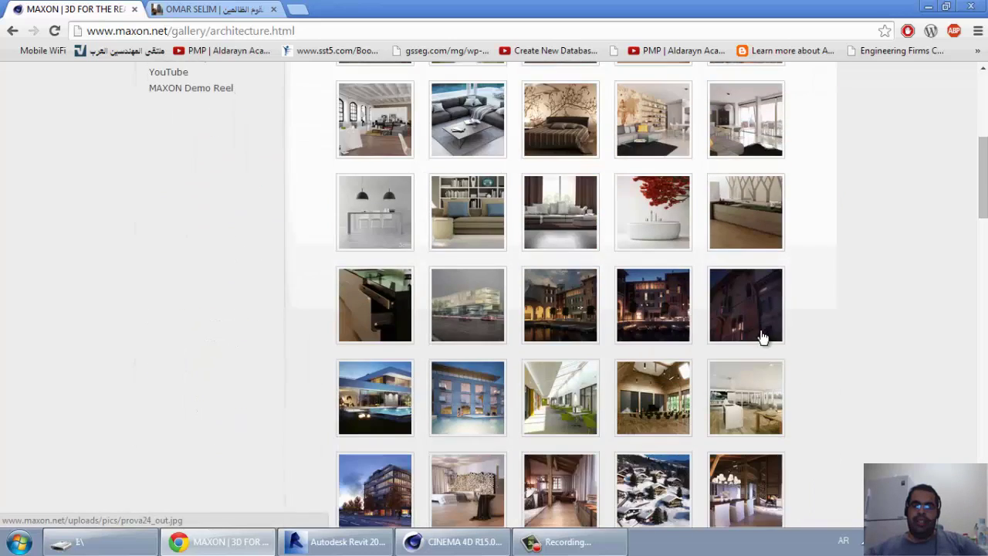
{"action": "scroll", "coordinate": [763, 335], "scroll_direction": "up", "scroll_amount": 5}
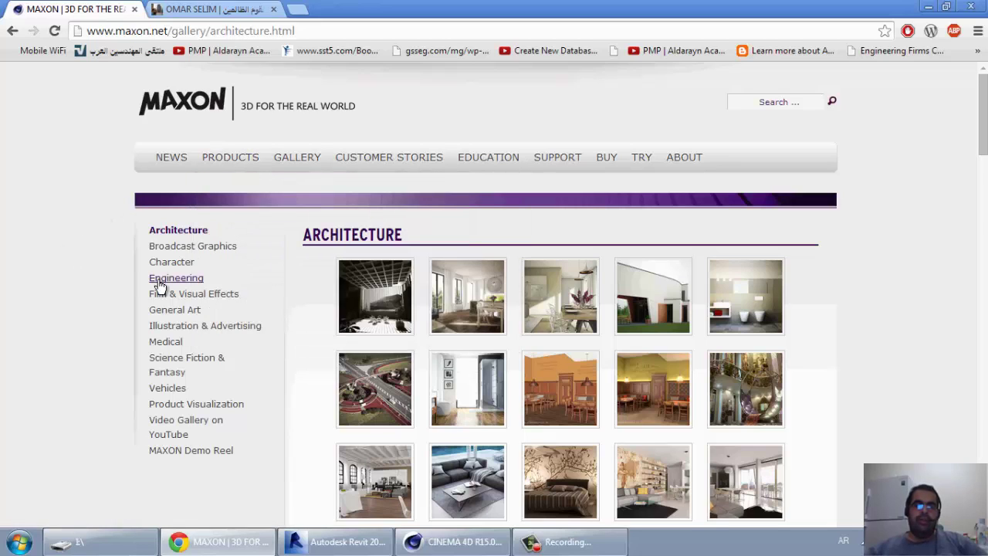
Visit the Engineering gallery, then scroll through the Film & Visual Effects gallery.
{"action": "left_click", "coordinate": [168, 279]}
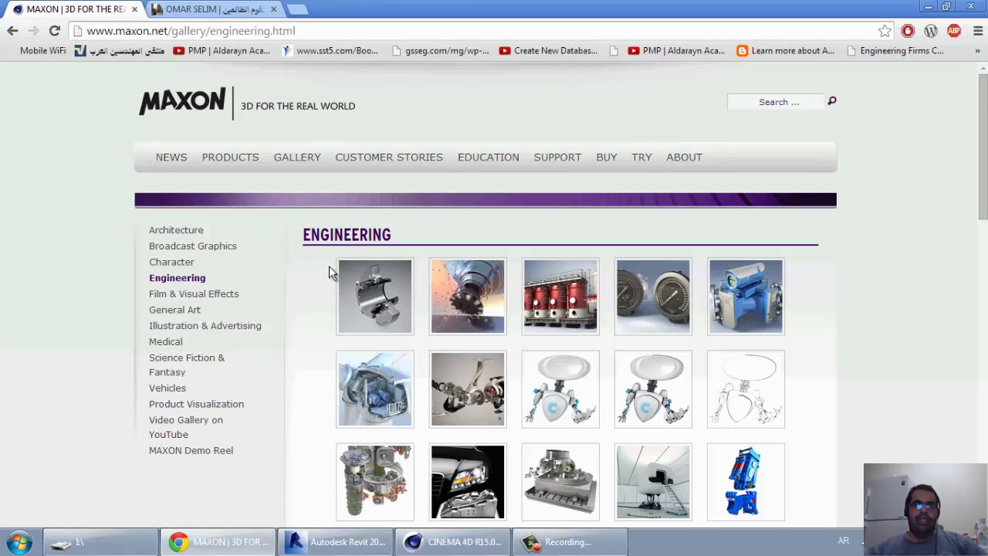
{"action": "left_click", "coordinate": [186, 295]}
{"action": "scroll", "coordinate": [98, 298], "scroll_direction": "down", "scroll_amount": 3}
{"action": "scroll", "coordinate": [98, 297], "scroll_direction": "down", "scroll_amount": 2}
{"action": "scroll", "coordinate": [99, 298], "scroll_direction": "up", "scroll_amount": 2}
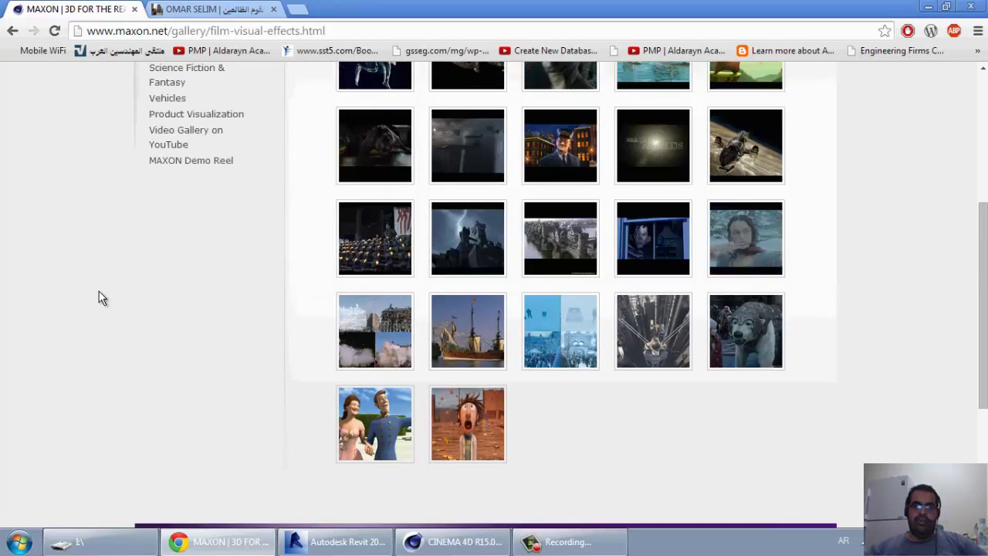
{"action": "scroll", "coordinate": [98, 298], "scroll_direction": "up", "scroll_amount": 3}
{"action": "scroll", "coordinate": [785, 455], "scroll_direction": "down", "scroll_amount": 2}
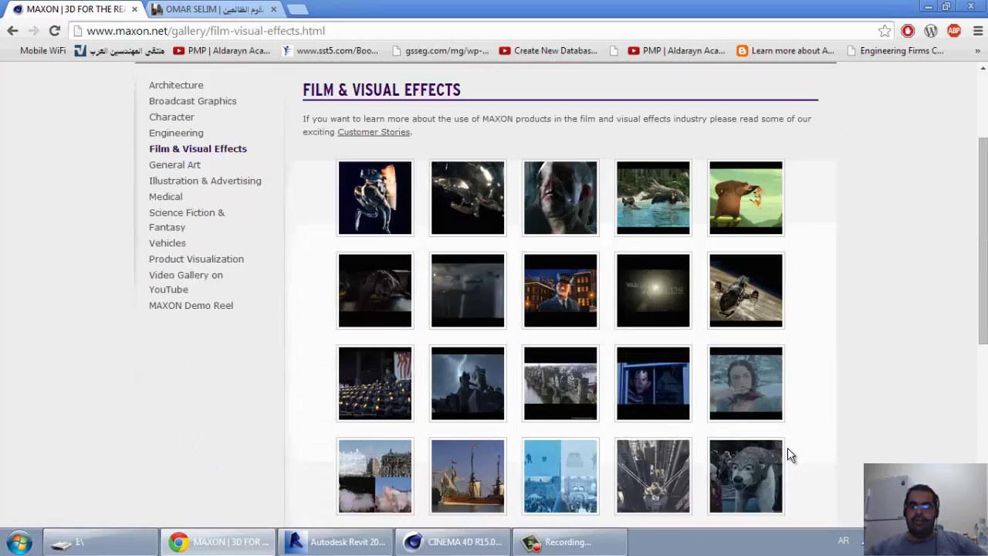
{"action": "scroll", "coordinate": [787, 452], "scroll_direction": "down", "scroll_amount": 1}
{"action": "scroll", "coordinate": [832, 444], "scroll_direction": "up", "scroll_amount": 3}
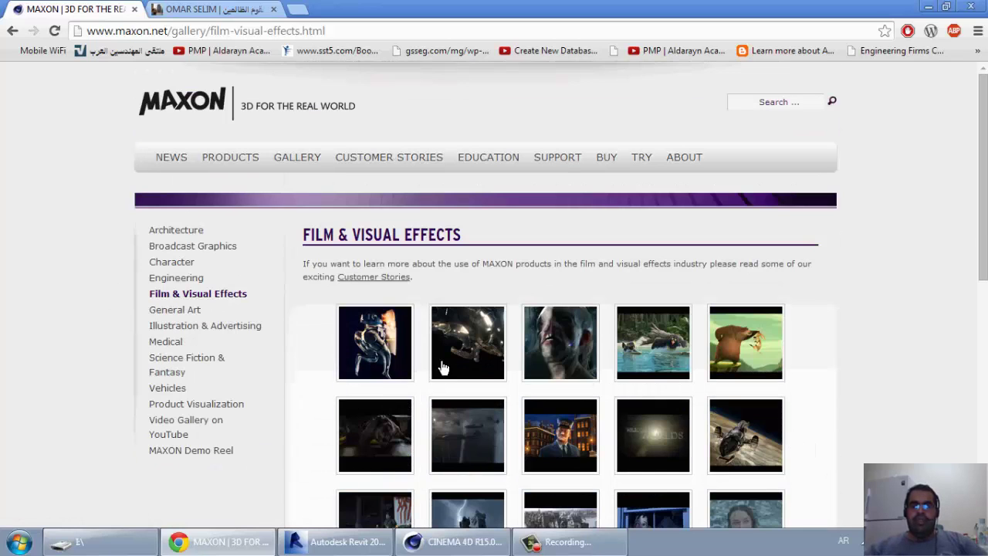
Switch to Cinema 4D, orbit the empty Perspective view, and bring up the primitives palette.
{"action": "left_click", "coordinate": [460, 549]}
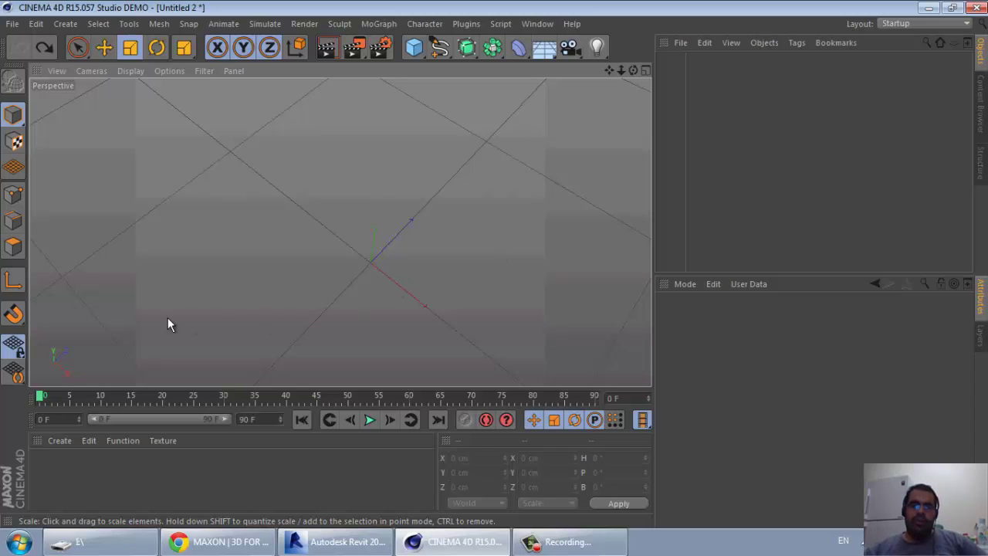
{"action": "scroll", "coordinate": [173, 320], "scroll_direction": "down", "scroll_amount": 1}
{"action": "mouse_move", "coordinate": [173, 320]}
{"action": "left_mouse_down", "text": "alt"}
{"action": "mouse_move", "coordinate": [368, 306]}
{"action": "mouse_move", "coordinate": [333, 310]}
{"action": "left_mouse_up", "text": "alt"}
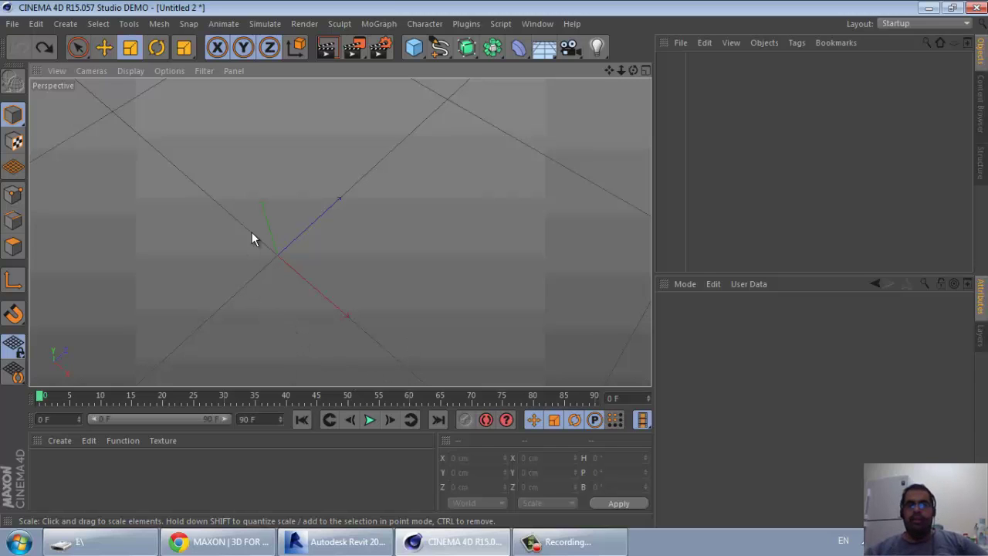
{"action": "left_click", "coordinate": [414, 48]}
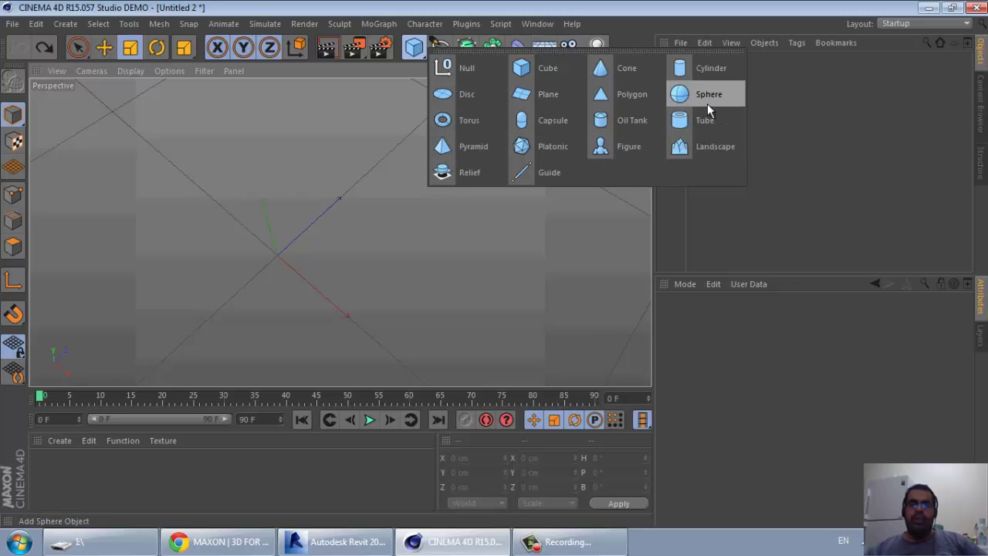
Add a pyramid, raise it high above the origin, and shrink it to about 61%.
{"action": "left_click", "coordinate": [470, 146]}
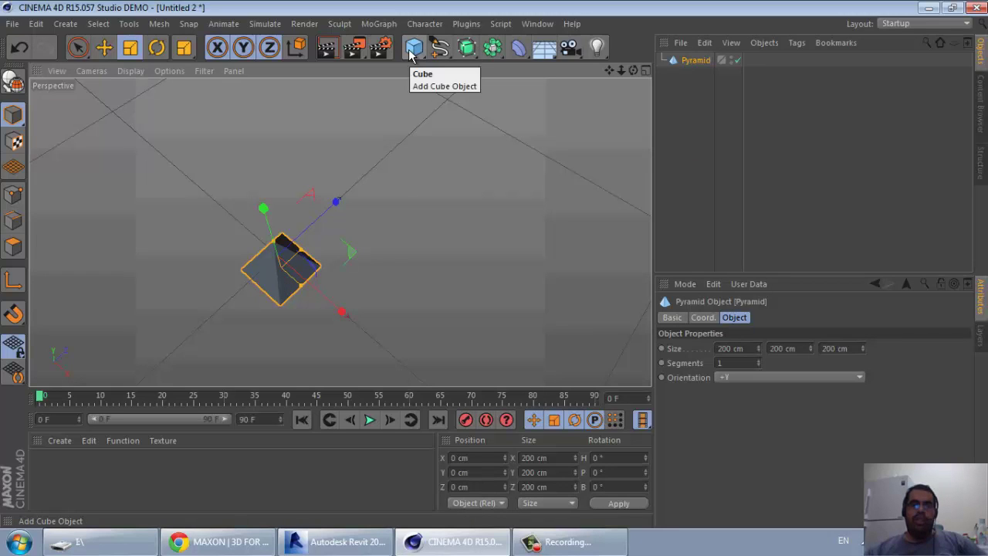
{"action": "left_click", "coordinate": [109, 49]}
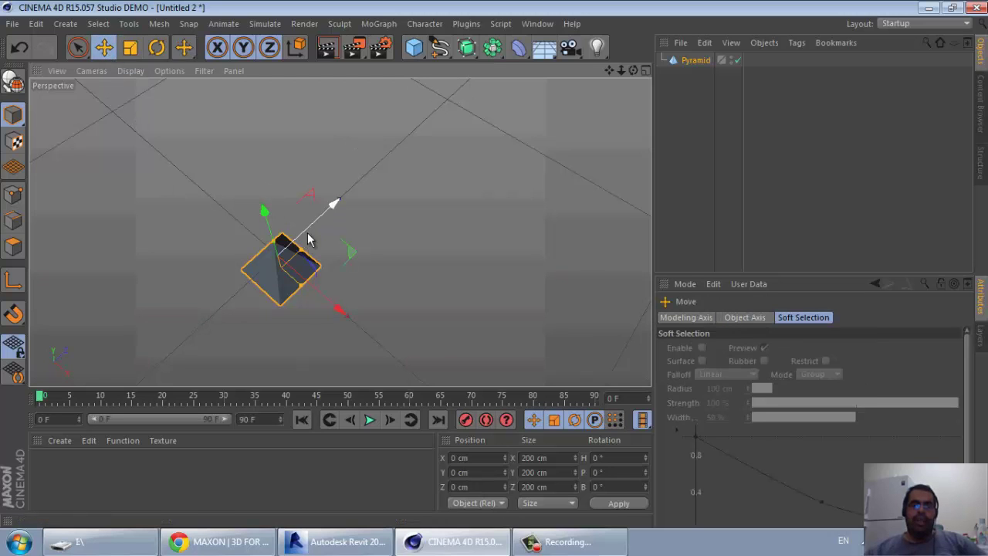
{"action": "mouse_move", "coordinate": [265, 209]}
{"action": "left_mouse_down"}
{"action": "mouse_move", "coordinate": [249, 149]}
{"action": "mouse_move", "coordinate": [392, 125]}
{"action": "mouse_move", "coordinate": [331, 154]}
{"action": "left_mouse_up"}
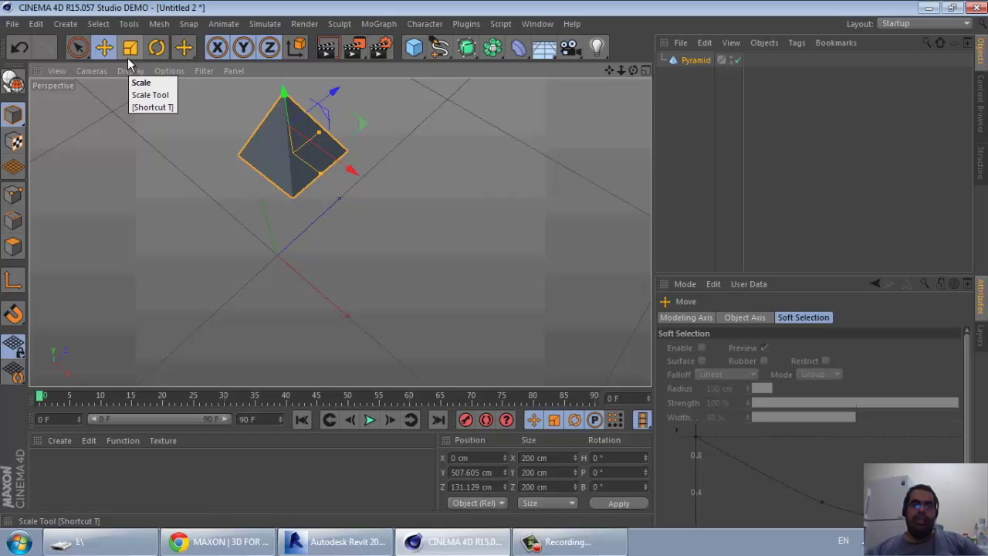
{"action": "left_click", "coordinate": [130, 47]}
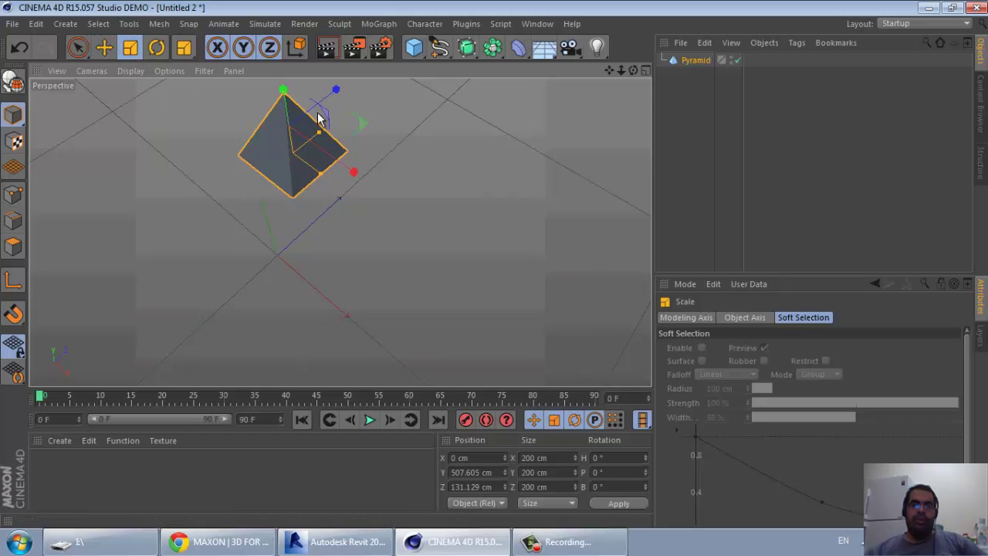
{"action": "left_click_drag", "start_coordinate": [320, 116], "coordinate": [306, 157]}
{"action": "left_click", "coordinate": [265, 223]}
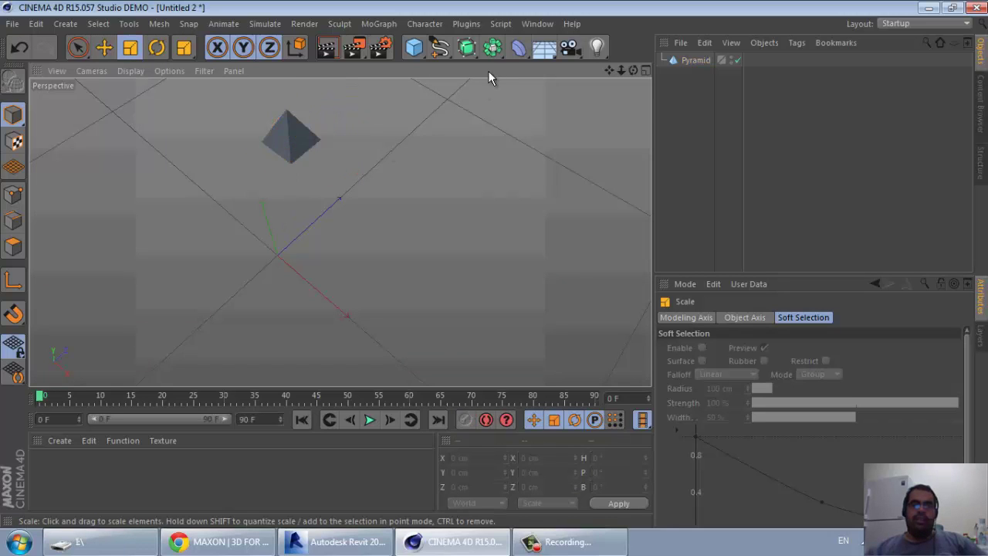
Add a cone, enlarge it slightly, and move it back along the Z axis.
{"action": "left_click", "coordinate": [424, 54]}
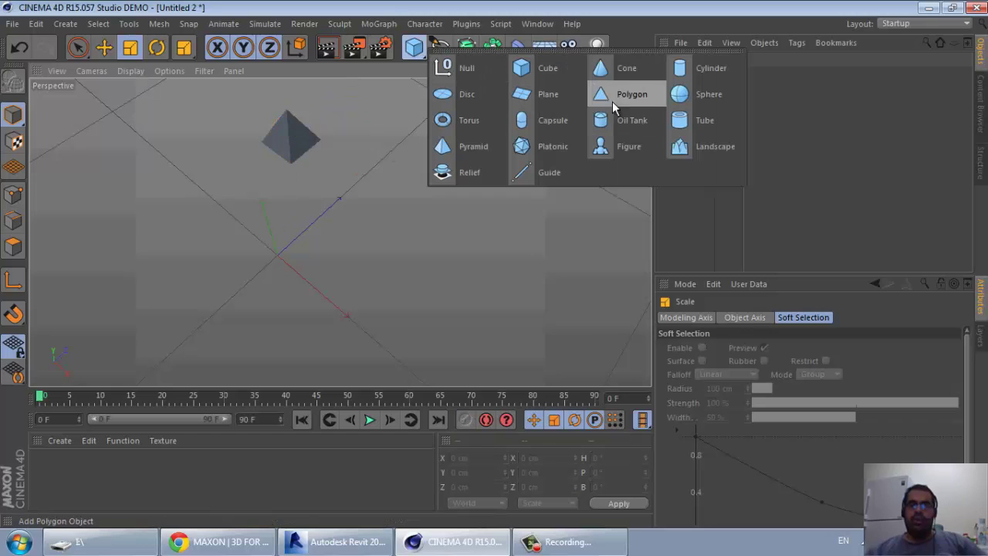
{"action": "left_click", "coordinate": [627, 77]}
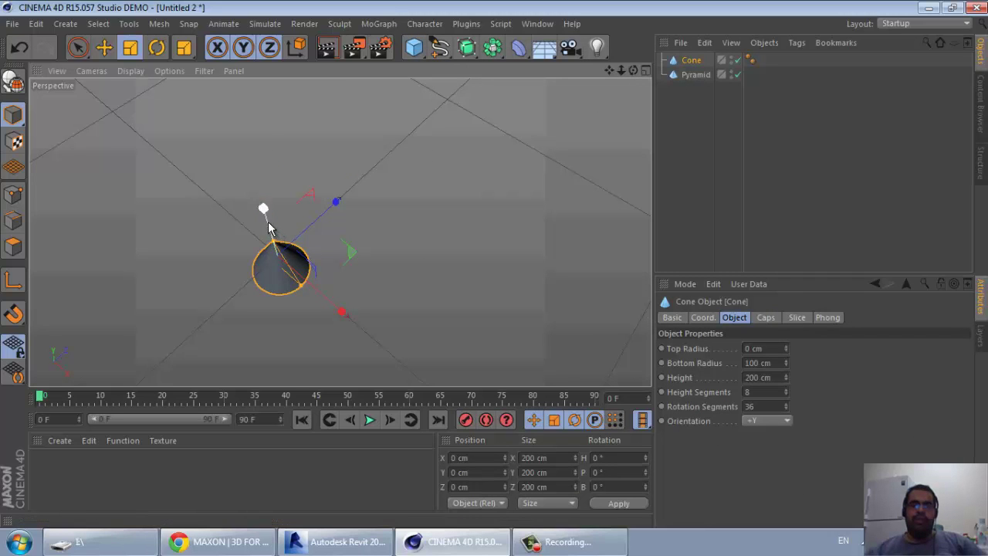
{"action": "mouse_move", "coordinate": [265, 209]}
{"action": "left_mouse_down"}
{"action": "mouse_move", "coordinate": [286, 247]}
{"action": "mouse_move", "coordinate": [283, 214]}
{"action": "left_mouse_up"}
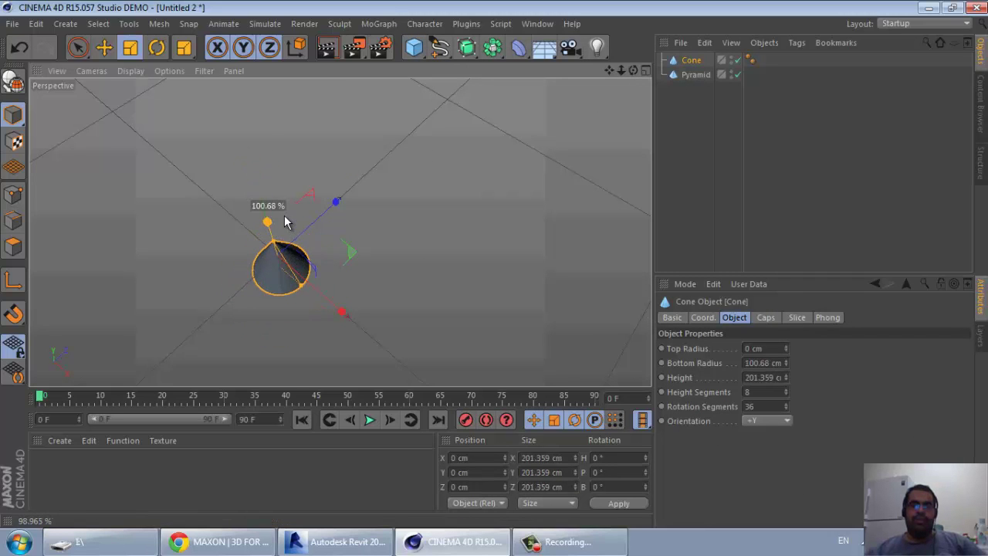
{"action": "left_click", "coordinate": [104, 48]}
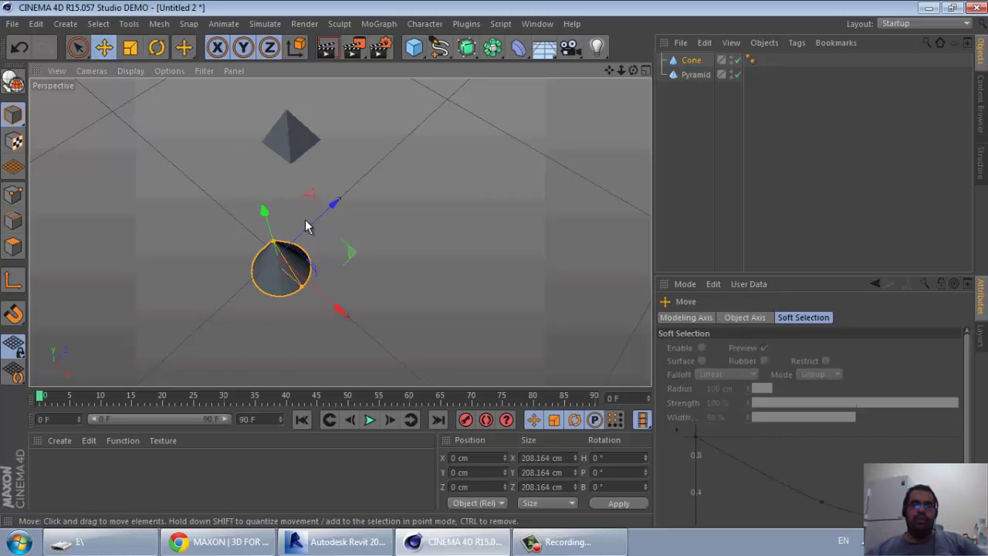
{"action": "left_click_drag", "start_coordinate": [334, 203], "coordinate": [417, 170]}
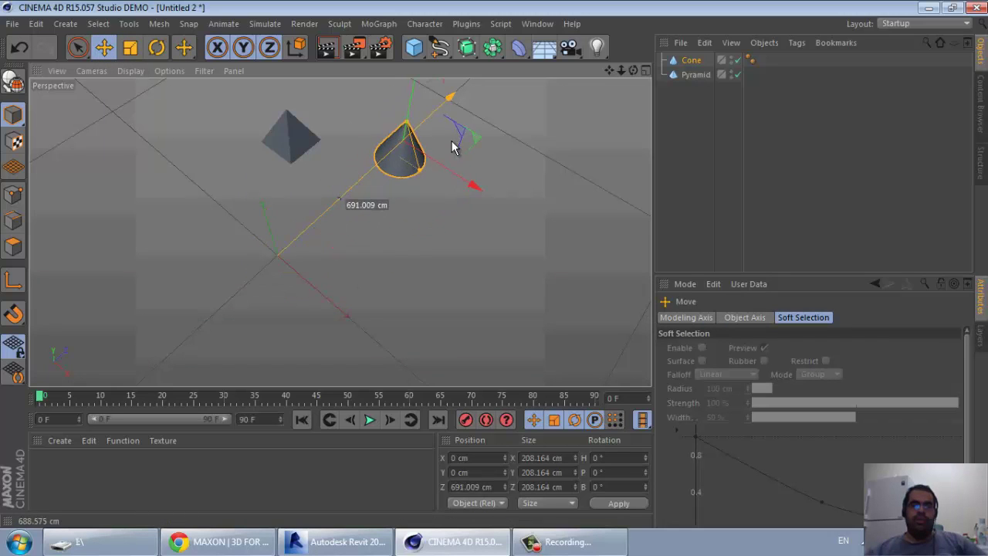
{"action": "left_click", "coordinate": [407, 288]}
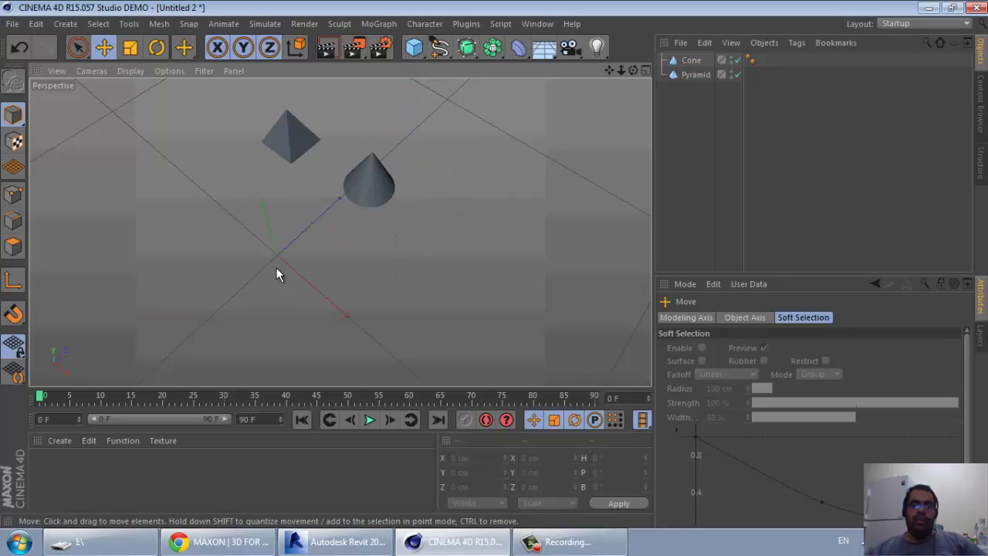
Add a Text spline and replace its default word with 'omar'.
{"action": "left_click", "coordinate": [439, 48]}
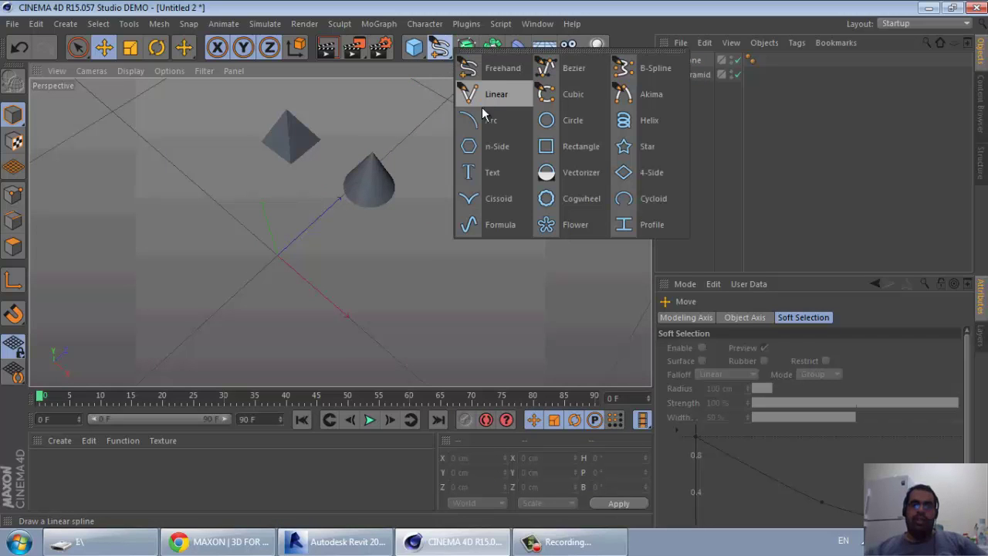
{"action": "left_click", "coordinate": [491, 172]}
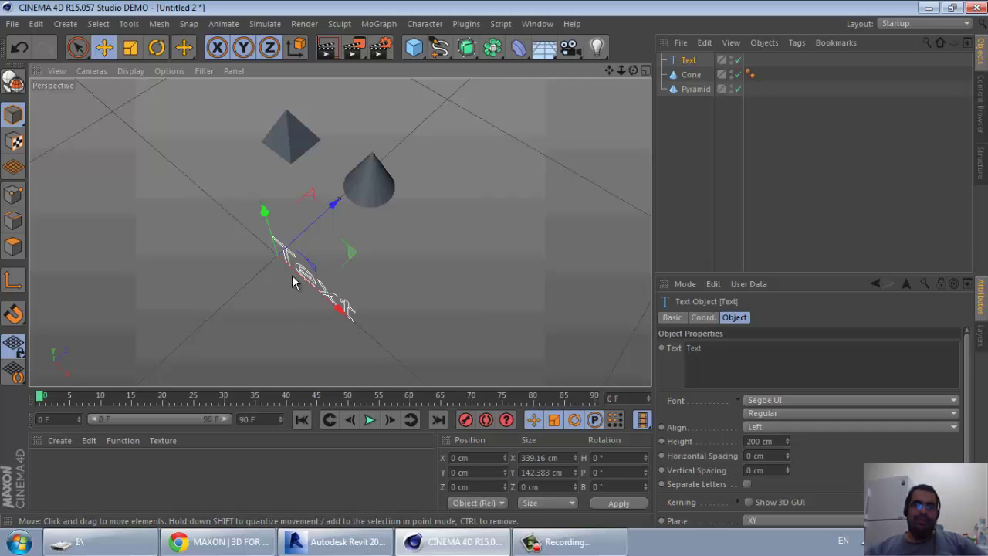
{"action": "double_click", "coordinate": [703, 348]}
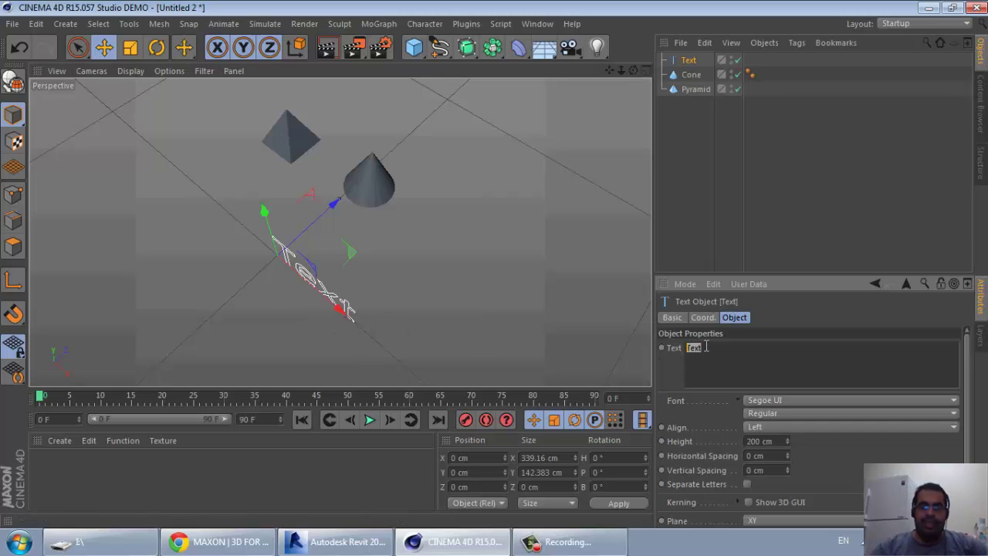
{"action": "type", "text": "omad"}
{"action": "key", "text": "BackSpace"}
{"action": "type", "text": "r"}
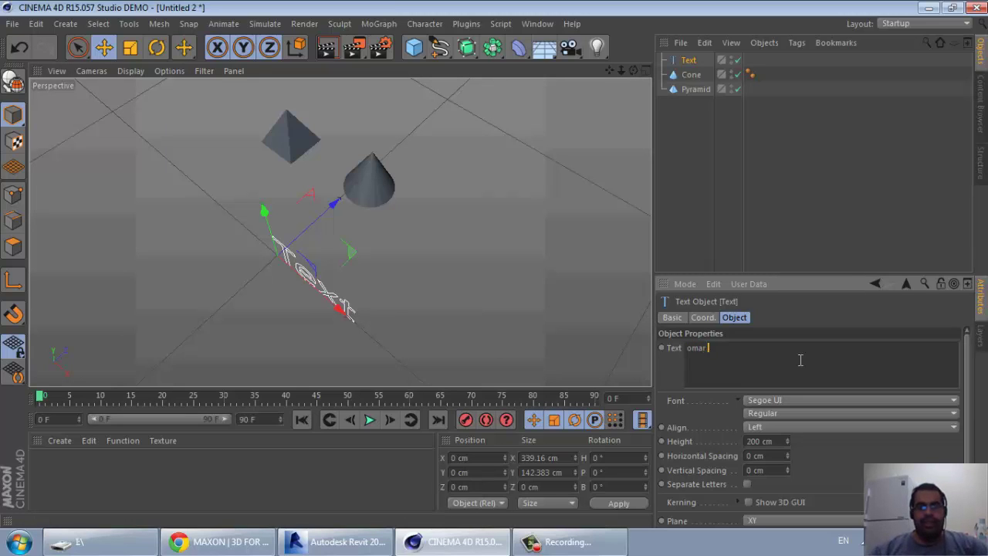
{"action": "left_click", "coordinate": [568, 348]}
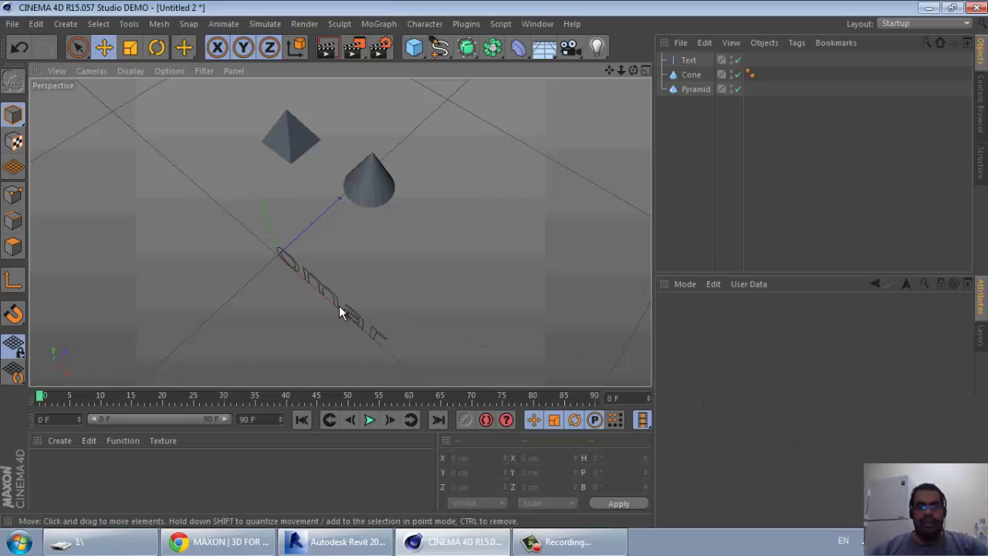
{"action": "left_click", "coordinate": [333, 309]}
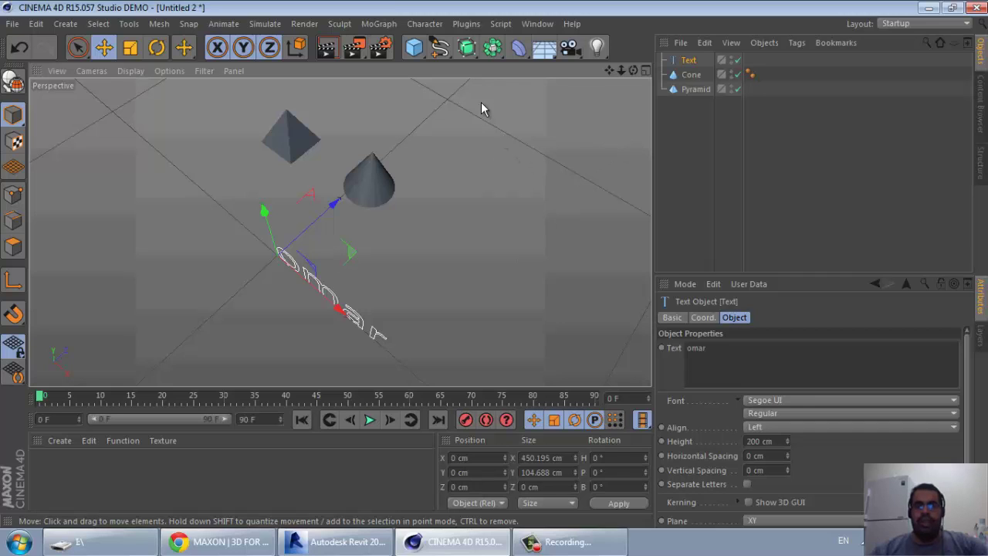
Add an Extrude generator from the generator flyout.
{"action": "left_click", "coordinate": [498, 58]}
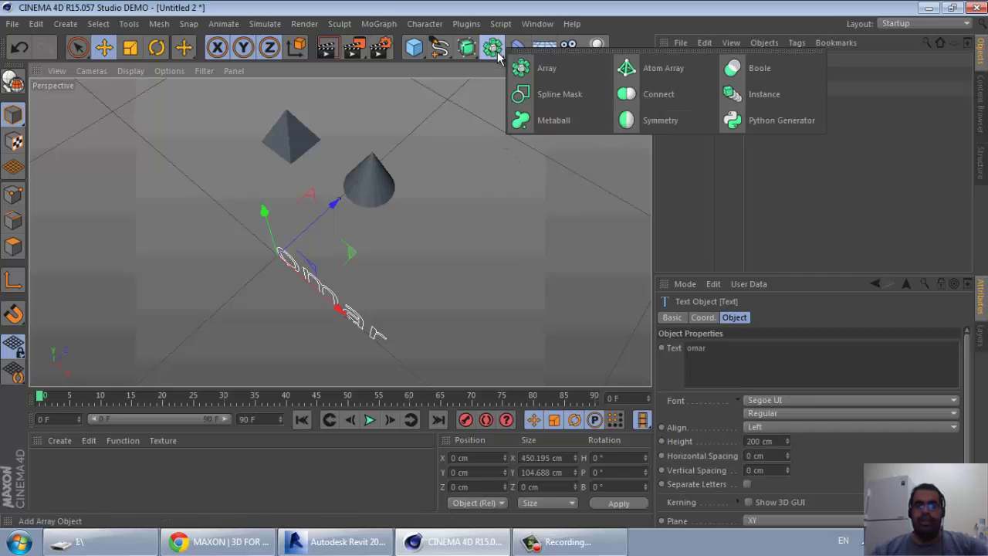
{"action": "left_click", "coordinate": [473, 58]}
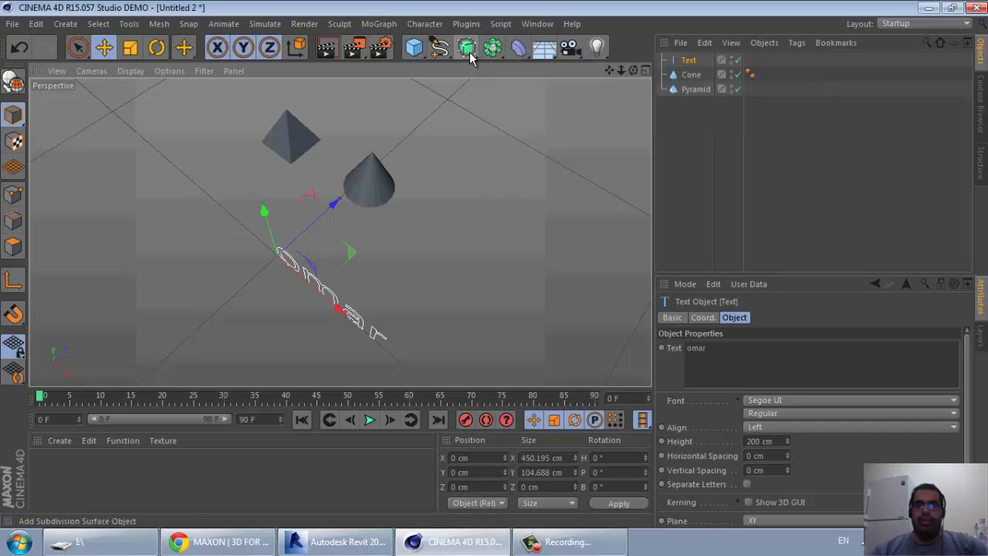
{"action": "left_click", "coordinate": [471, 58]}
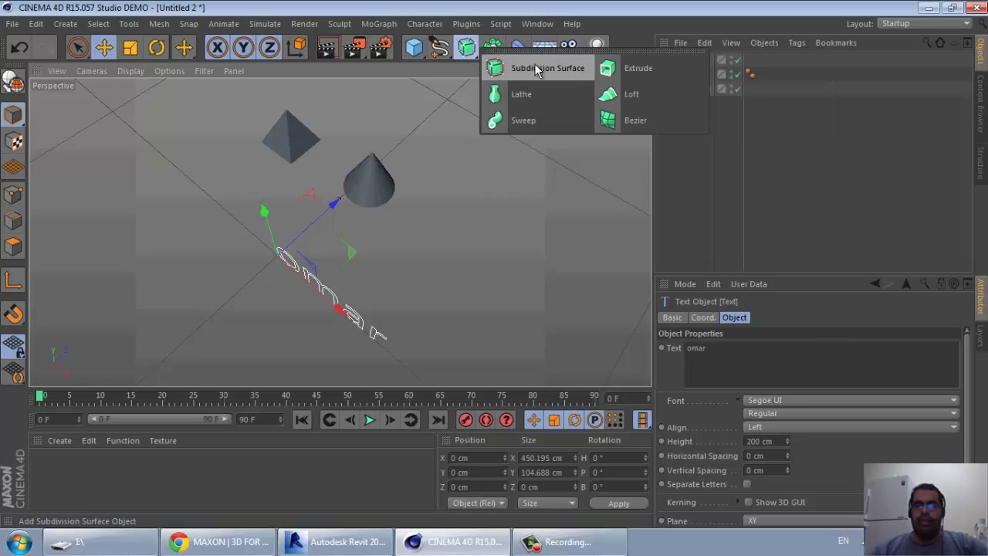
{"action": "left_click", "coordinate": [632, 68]}
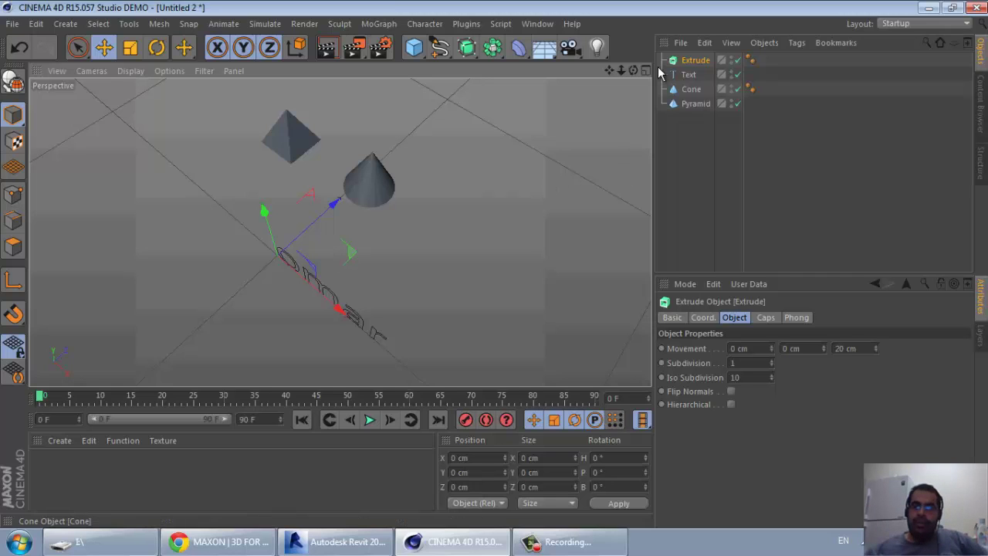
Place the Text object inside Extrude to make 20 cm deep 3D letters.
{"action": "left_click", "coordinate": [689, 76]}
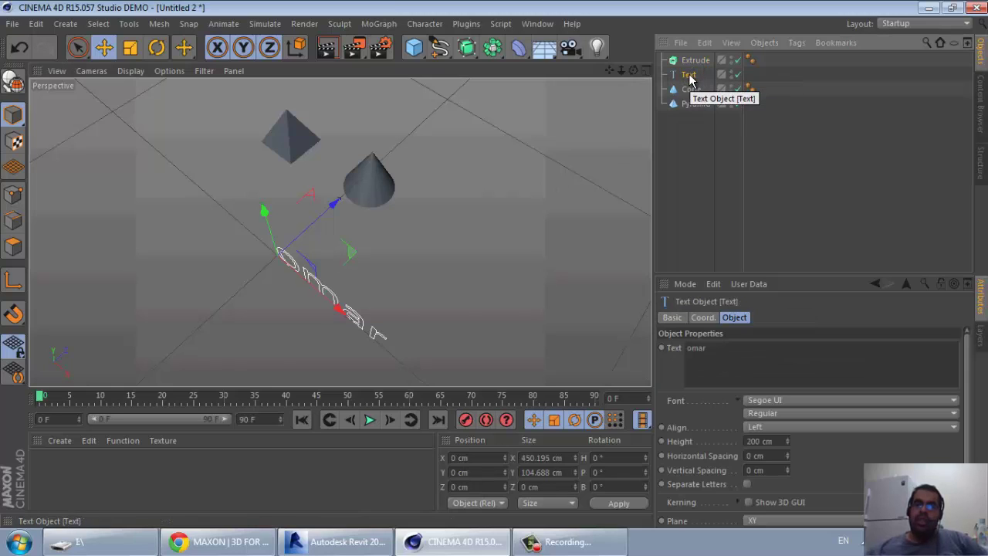
{"action": "left_click_drag", "start_coordinate": [689, 76], "coordinate": [695, 61]}
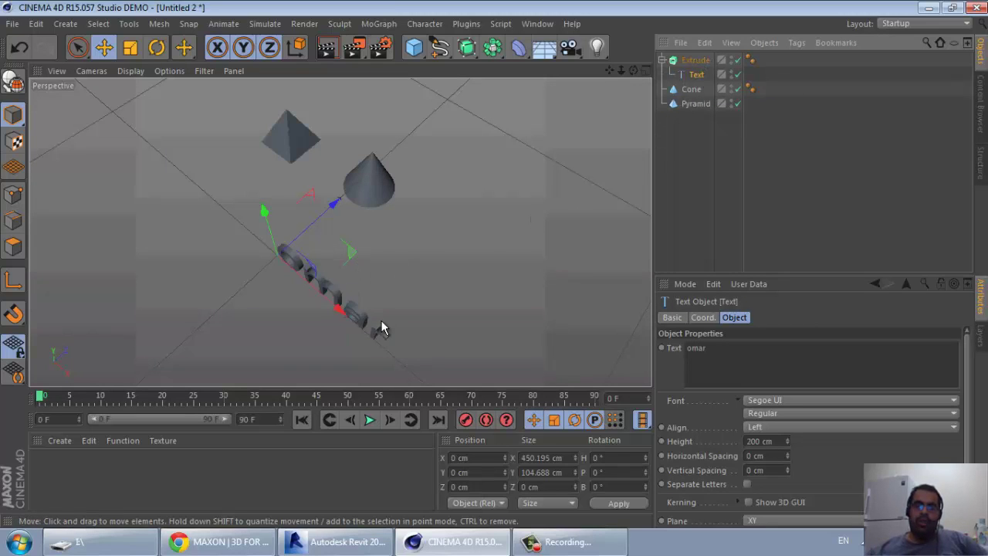
{"action": "left_click", "coordinate": [698, 62]}
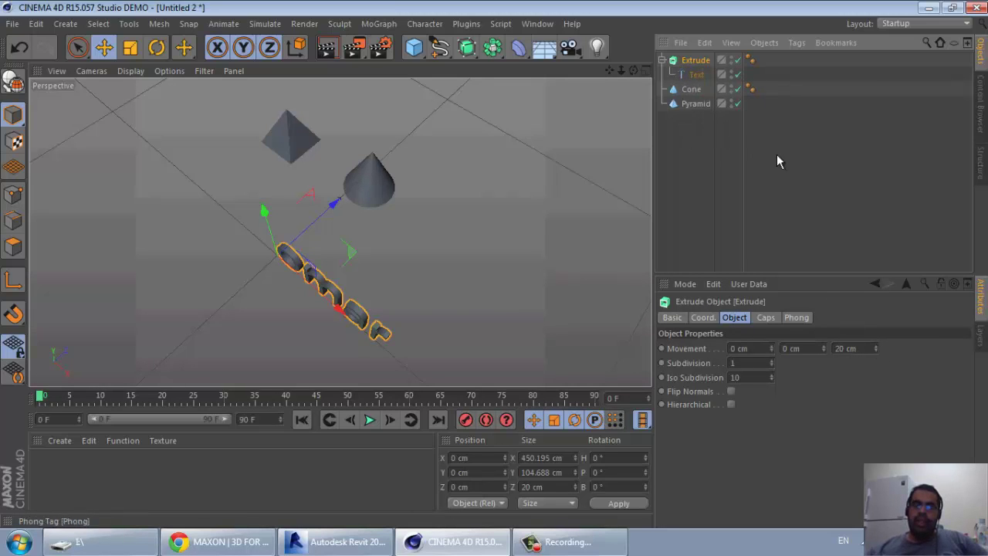
Increase the cone's Top Radius to make it a flat-topped truncated cone.
{"action": "left_click", "coordinate": [682, 104]}
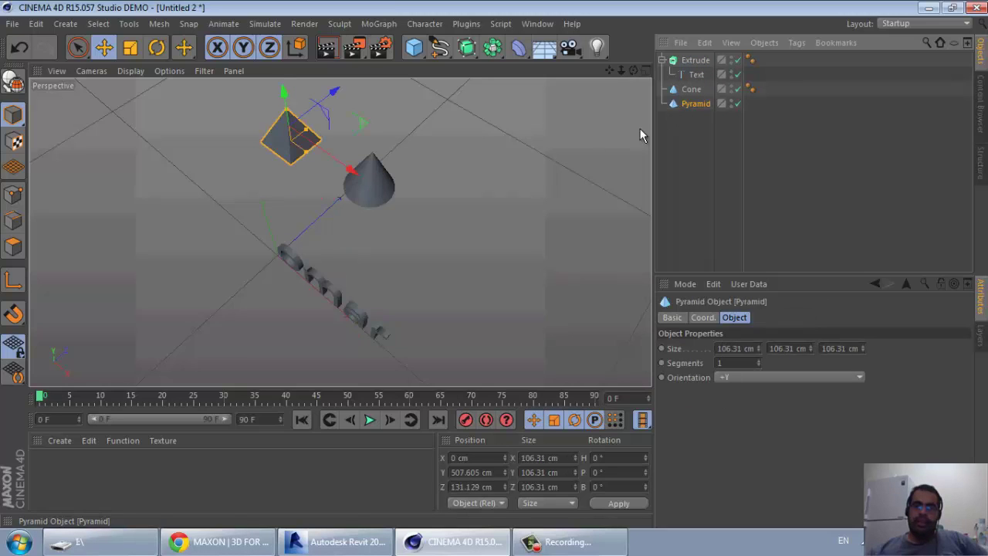
{"action": "left_click", "coordinate": [691, 89]}
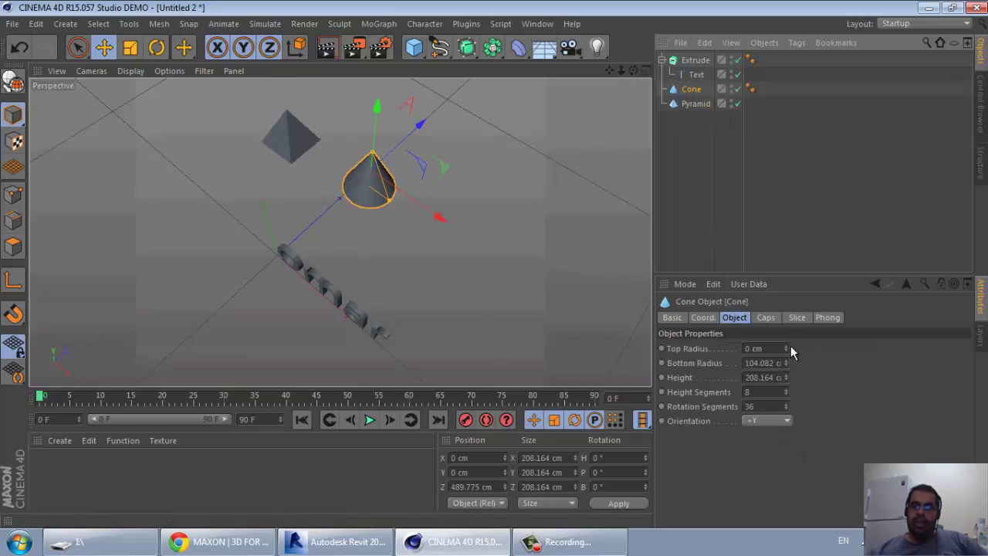
{"action": "left_click_drag", "start_coordinate": [786, 347], "coordinate": [788, 347]}
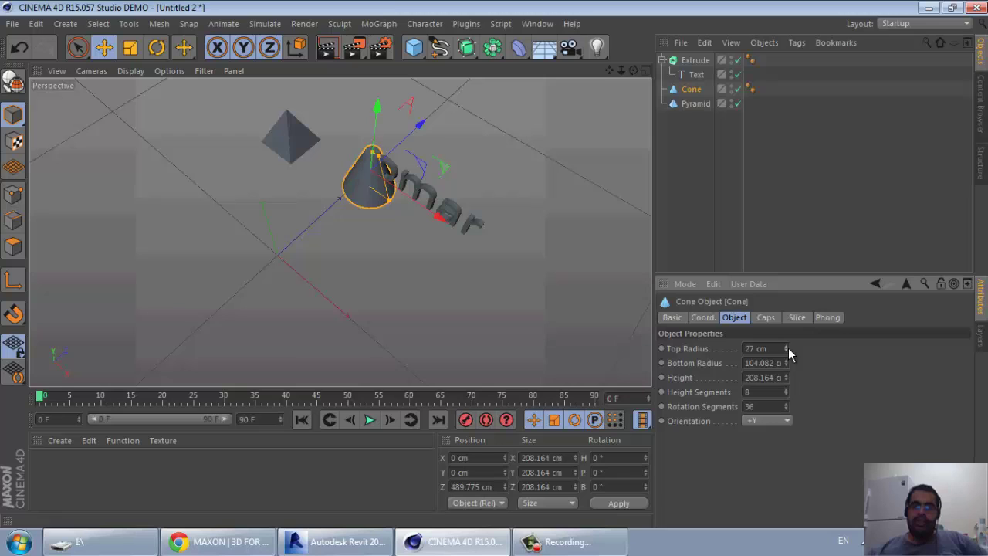
{"action": "left_click_drag", "start_coordinate": [788, 348], "coordinate": [785, 351]}
{"action": "left_click", "coordinate": [392, 333]}
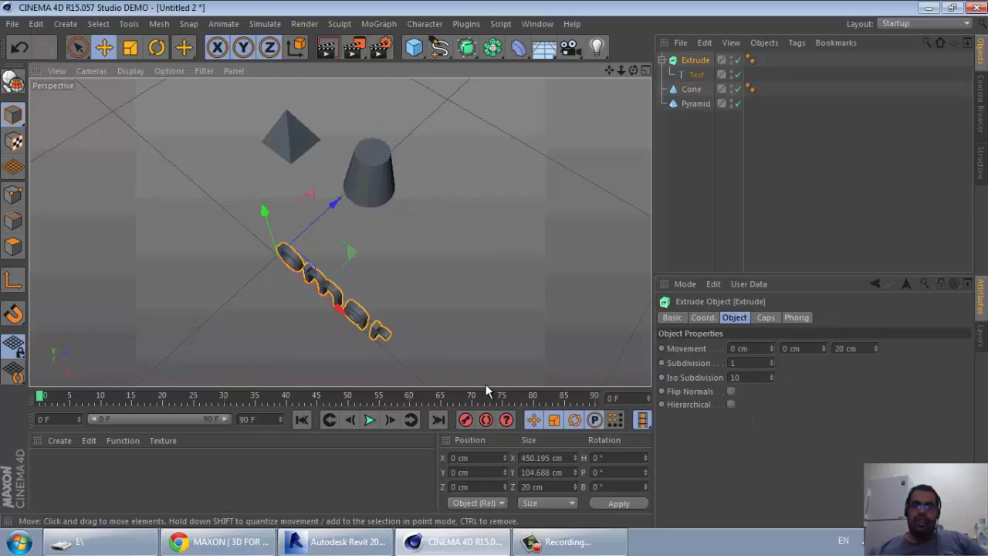
{"action": "left_click", "coordinate": [696, 75]}
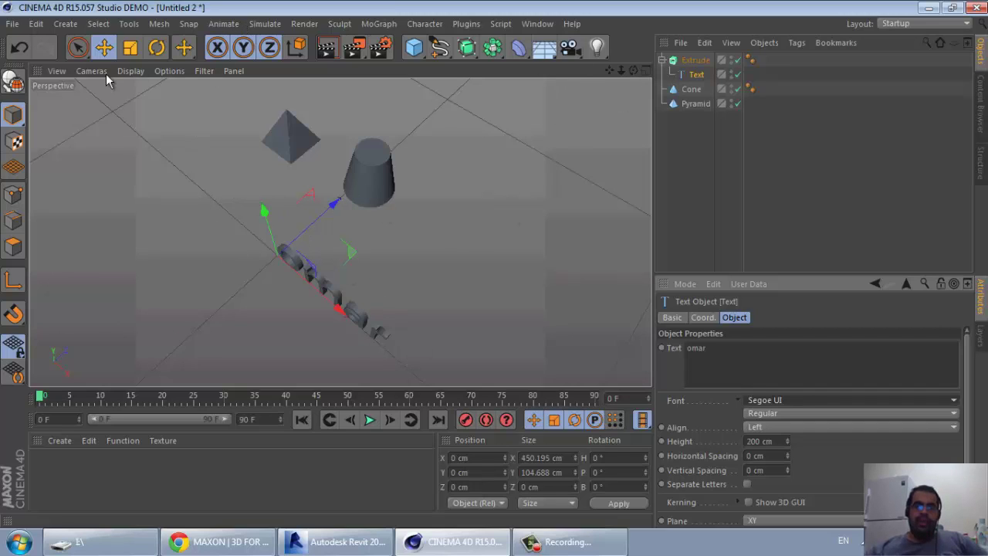
Set the omar Extrude movement to 74, 69 and 61 cm for thicker letters.
{"action": "left_click", "coordinate": [509, 350]}
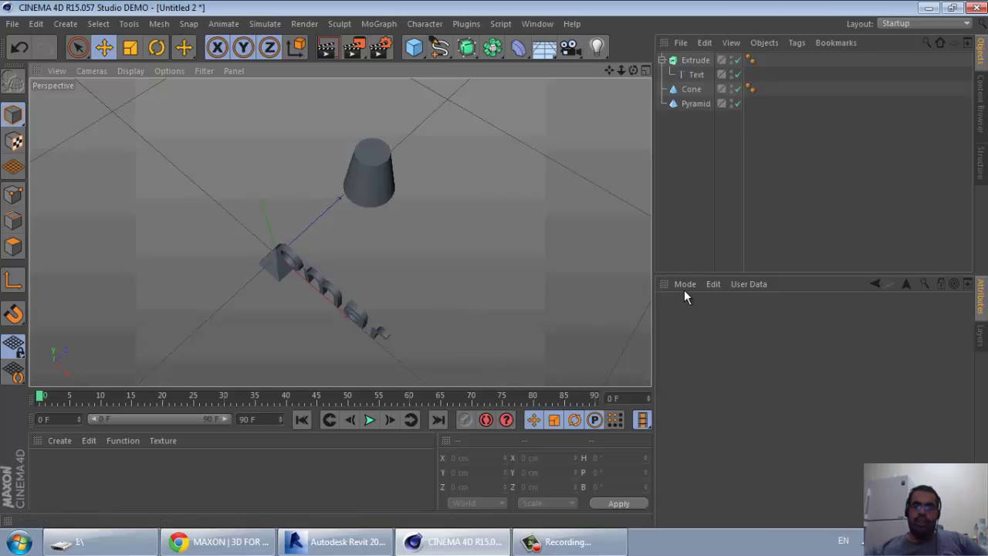
{"action": "left_click", "coordinate": [318, 293]}
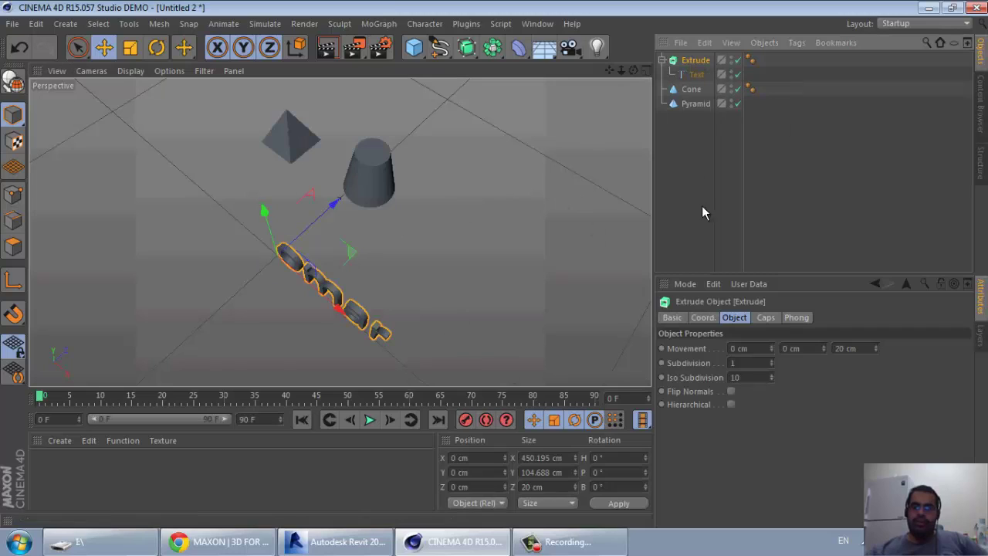
{"action": "left_click", "coordinate": [876, 347]}
{"action": "mouse_move", "coordinate": [875, 348]}
{"action": "left_mouse_down"}
{"action": "mouse_move", "coordinate": [823, 338]}
{"action": "mouse_move", "coordinate": [825, 353]}
{"action": "mouse_move", "coordinate": [770, 344]}
{"action": "left_mouse_up"}
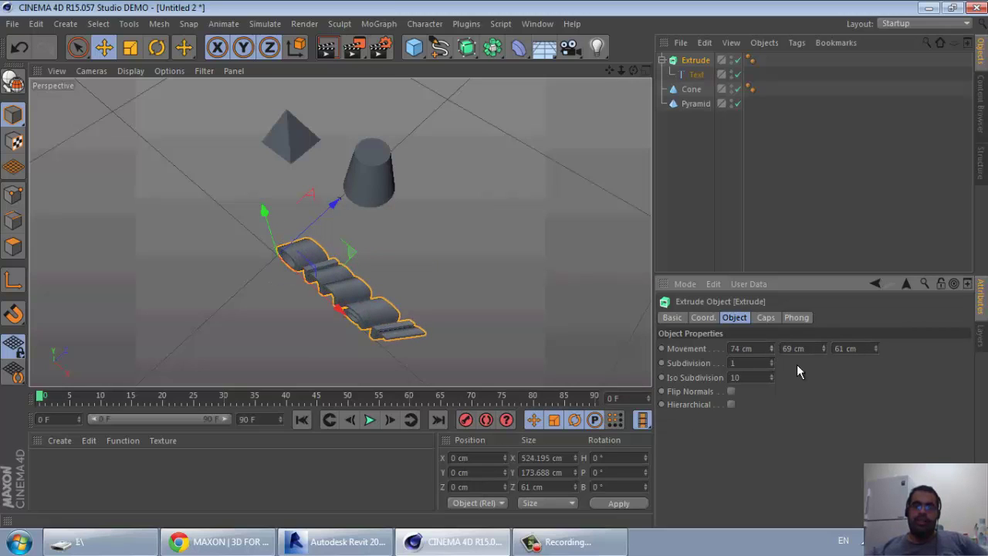
Resize the pyramid via its Size HUD to 163 cm wide and 105 cm tall.
{"action": "left_click", "coordinate": [371, 176]}
{"action": "left_click", "coordinate": [278, 152]}
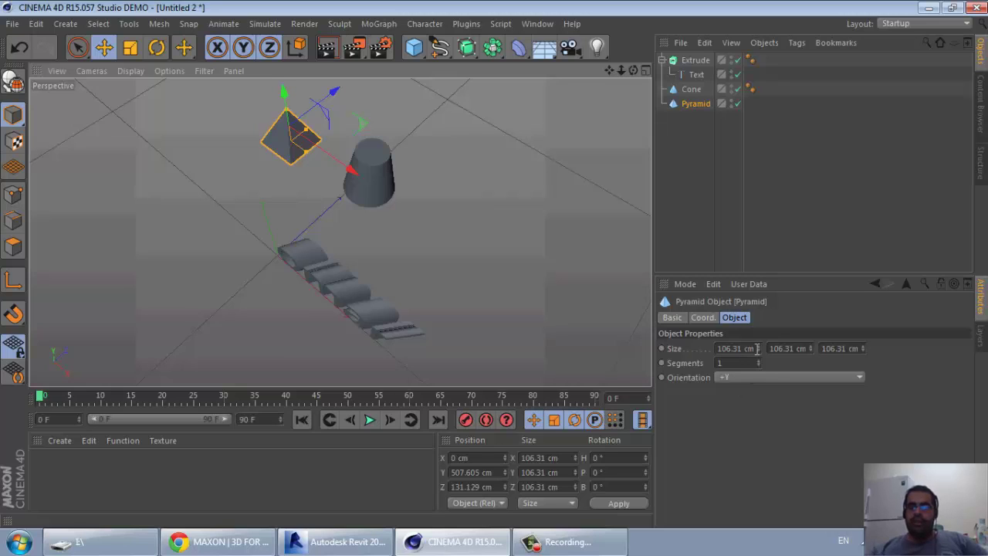
{"action": "left_click_drag", "start_coordinate": [759, 348], "coordinate": [760, 352]}
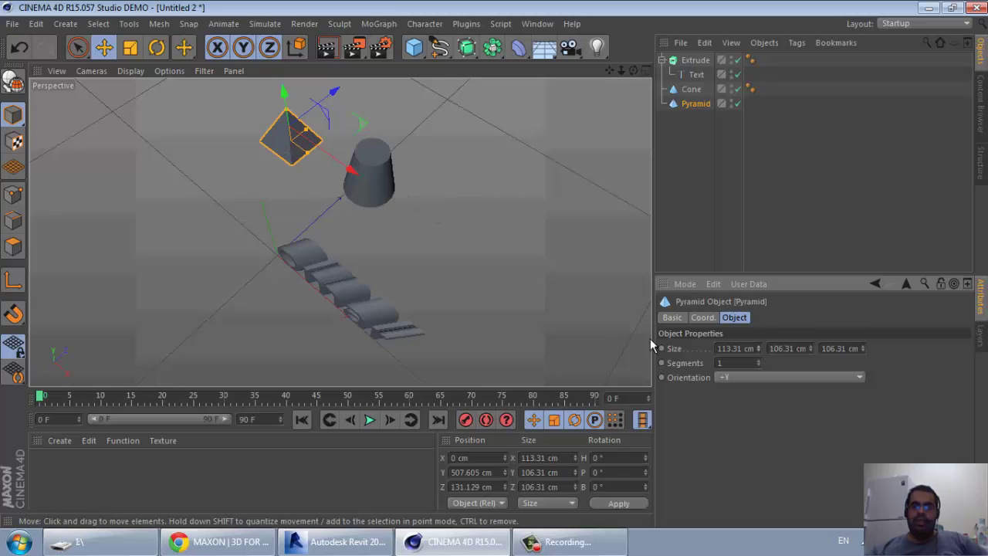
{"action": "left_click", "coordinate": [710, 349]}
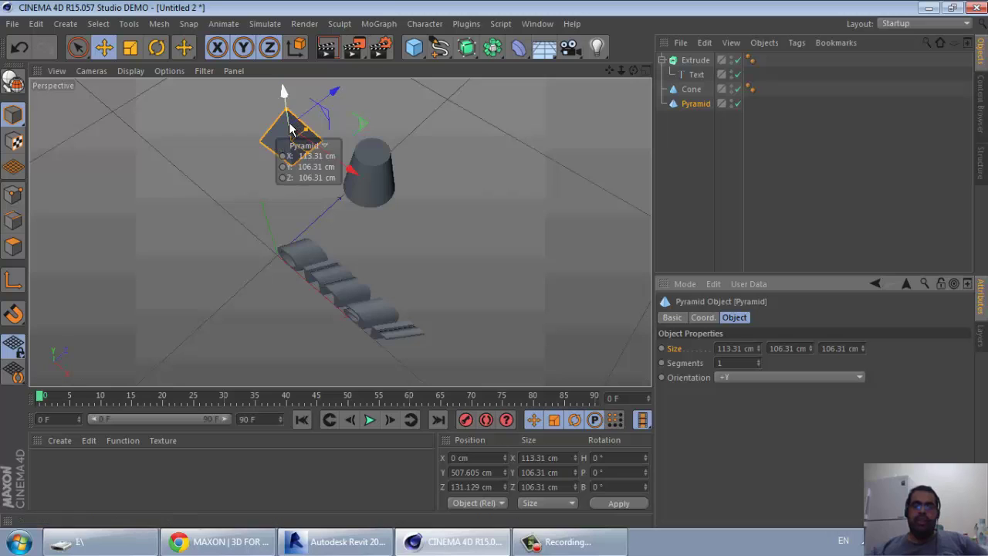
{"action": "left_click", "coordinate": [360, 165]}
{"action": "left_click", "coordinate": [291, 146]}
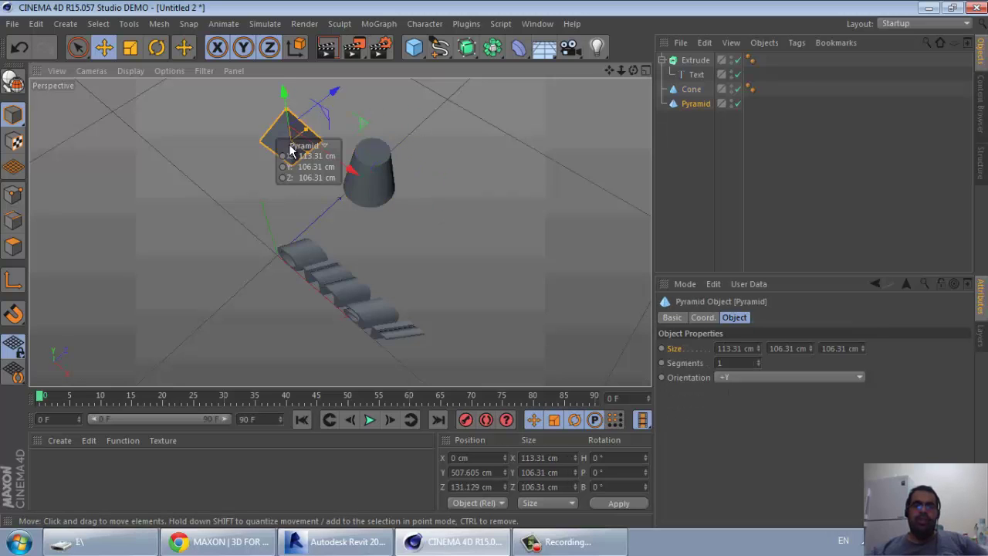
{"action": "left_click_drag", "start_coordinate": [309, 160], "coordinate": [495, 269]}
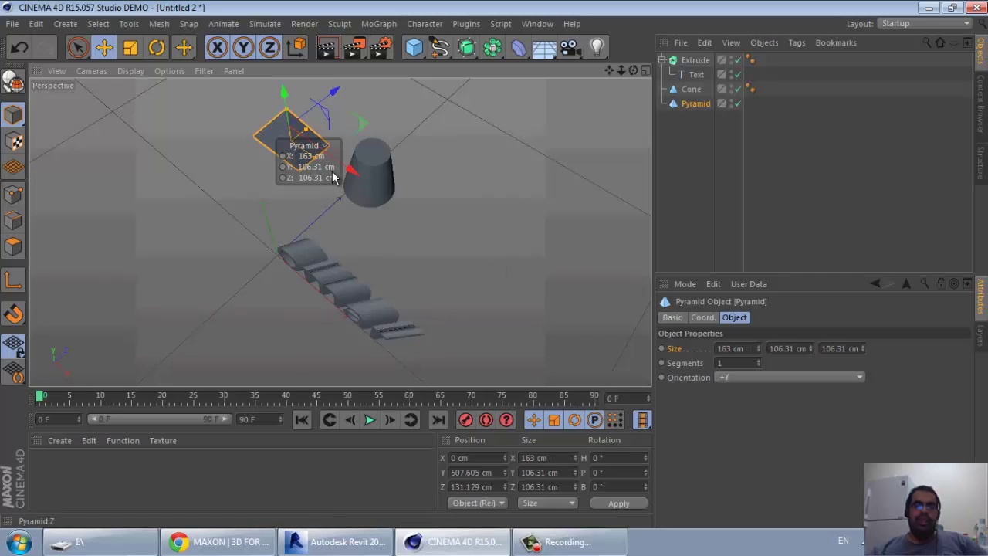
{"action": "left_click_drag", "start_coordinate": [494, 270], "coordinate": [342, 208]}
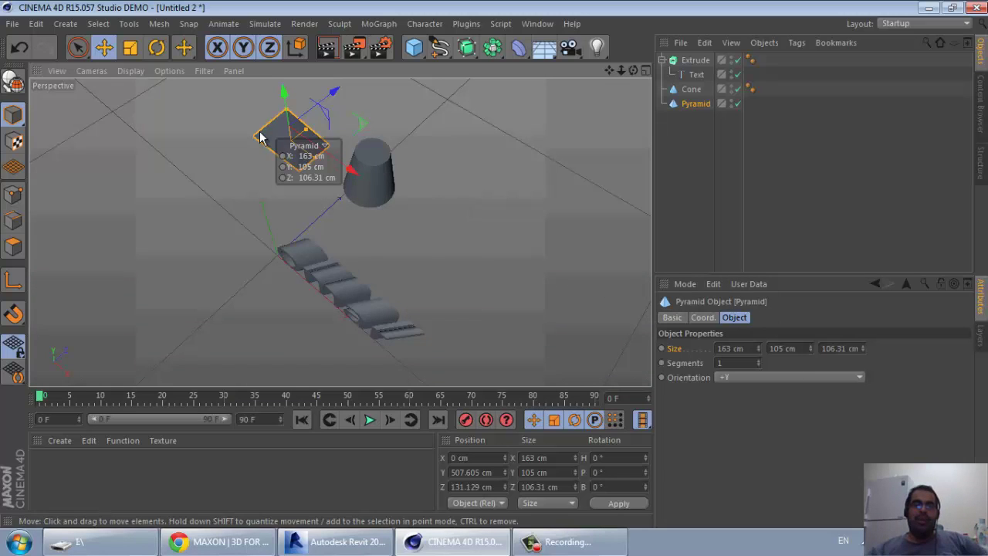
{"action": "left_click", "coordinate": [359, 316]}
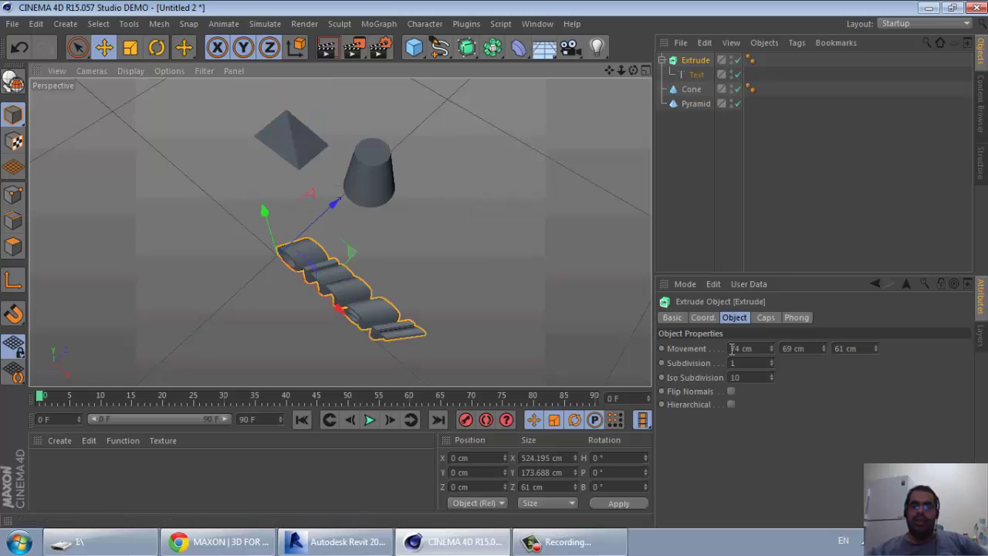
{"action": "left_click", "coordinate": [695, 348]}
{"action": "left_click_drag", "start_coordinate": [370, 308], "coordinate": [372, 309]}
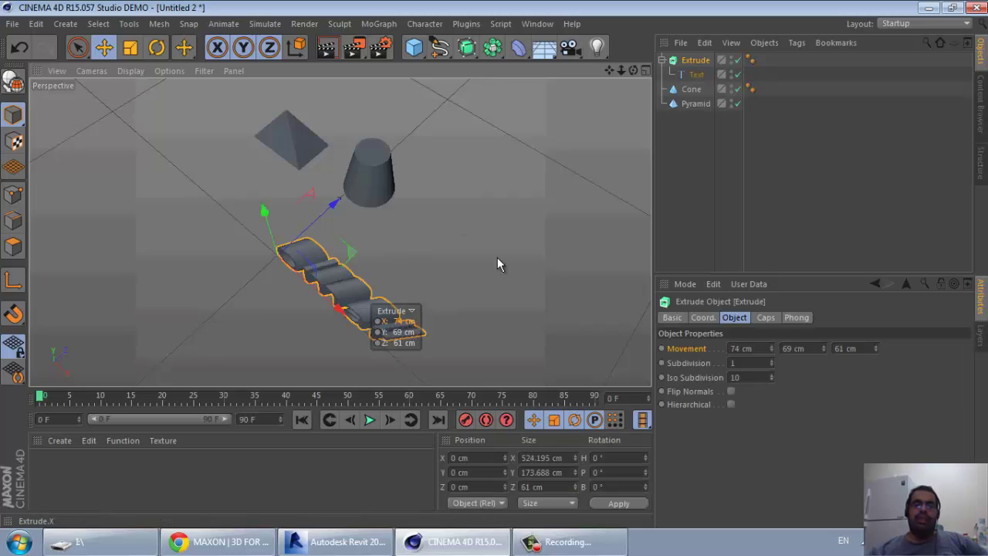
{"action": "left_click_drag", "start_coordinate": [497, 264], "coordinate": [438, 267]}
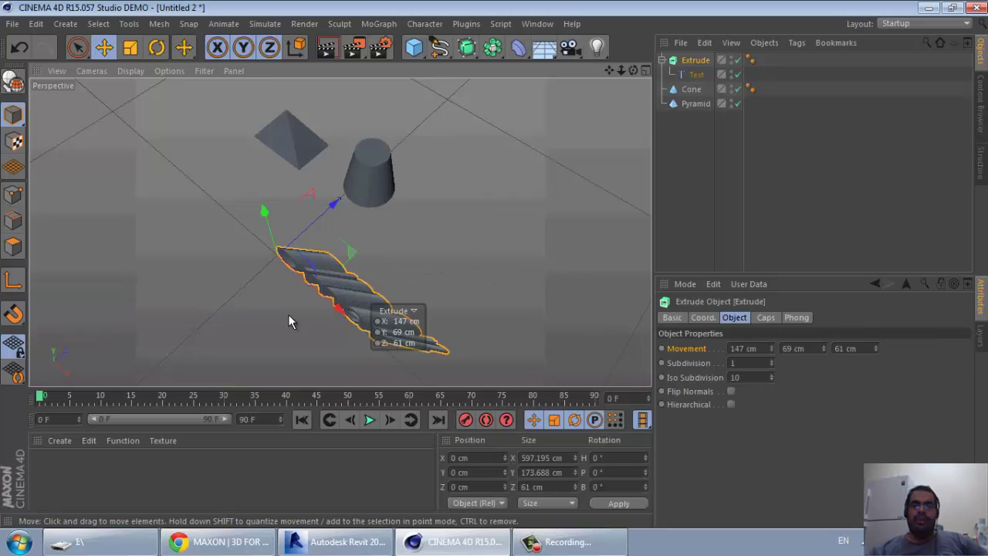
{"action": "left_click", "coordinate": [468, 229]}
{"action": "left_click_drag", "start_coordinate": [467, 229], "coordinate": [449, 280], "text": "alt"}
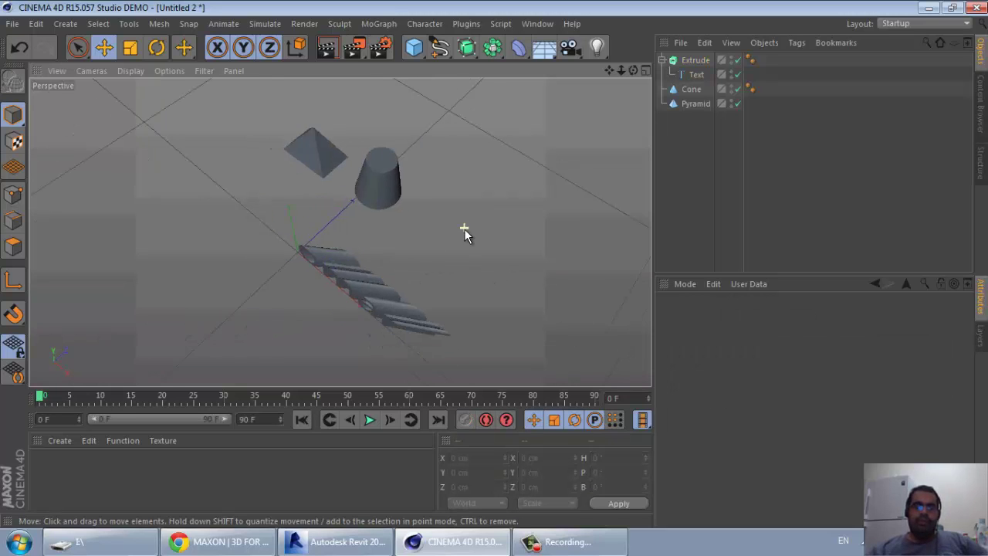
{"action": "middle_click", "coordinate": [449, 281]}
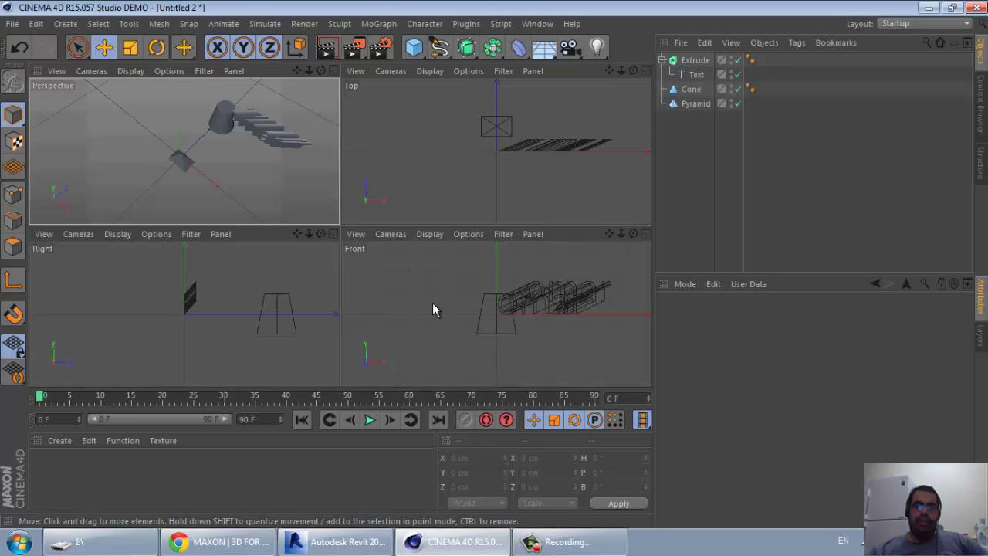
{"action": "left_click_drag", "start_coordinate": [248, 192], "coordinate": [242, 173], "text": "alt"}
{"action": "left_click", "coordinate": [243, 166]}
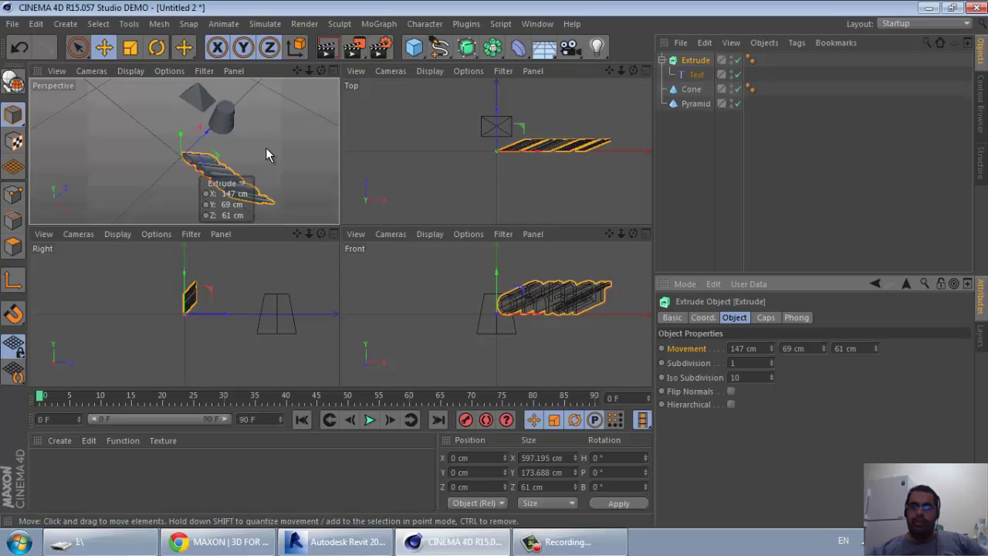
{"action": "middle_click", "coordinate": [265, 148]}
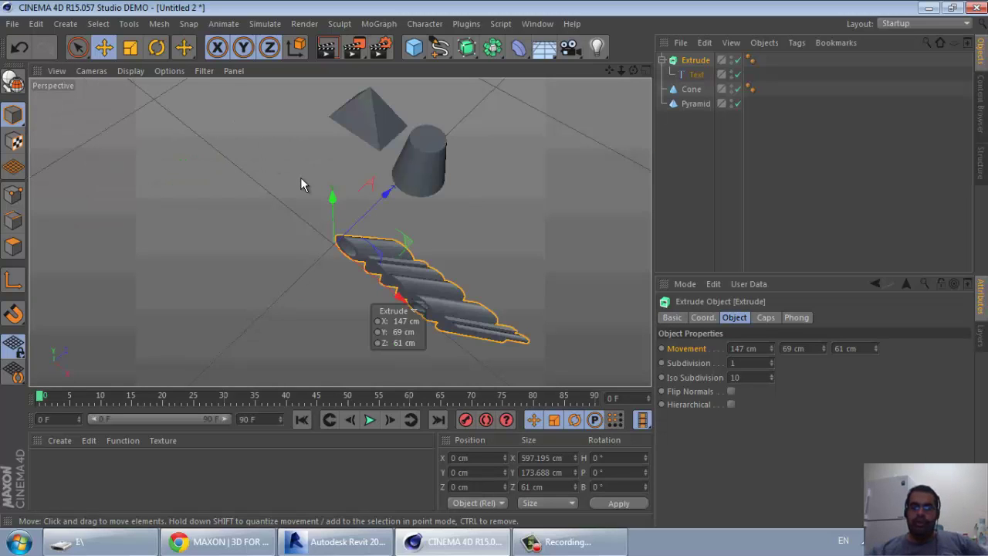
{"action": "middle_click", "coordinate": [273, 169]}
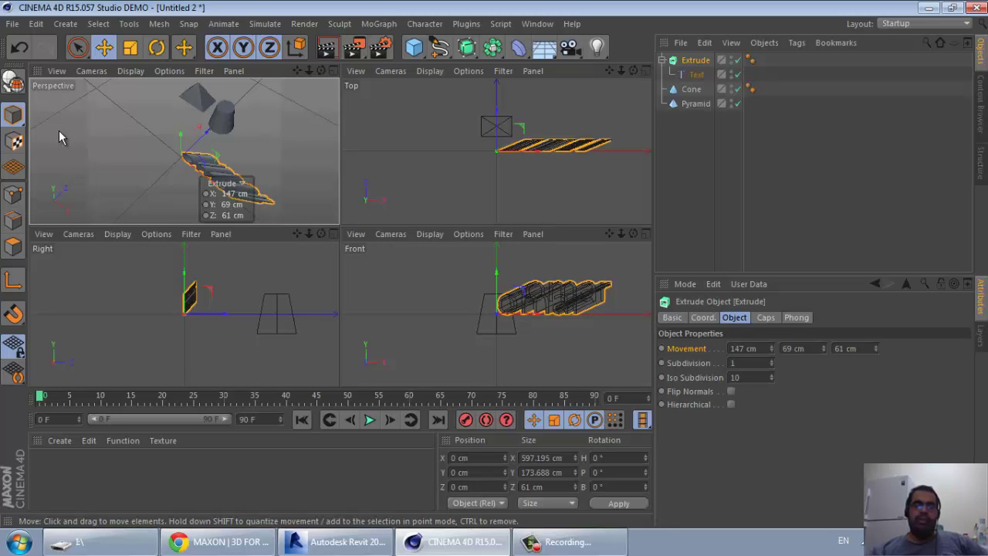
{"action": "middle_click", "coordinate": [147, 137]}
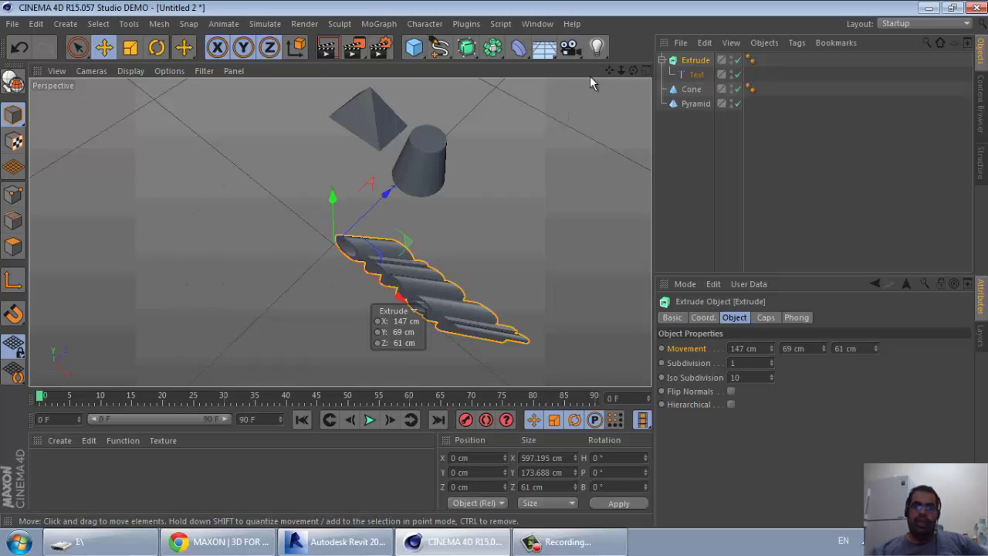
{"action": "left_click_drag", "start_coordinate": [609, 71], "coordinate": [500, 267]}
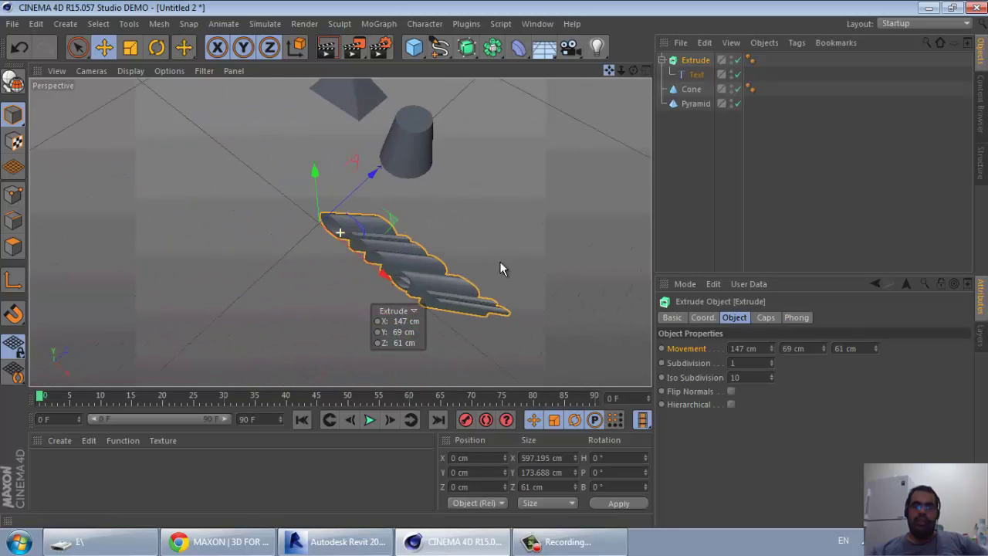
{"action": "mouse_move", "coordinate": [501, 268]}
{"action": "left_mouse_down"}
{"action": "mouse_move", "coordinate": [550, 270]}
{"action": "mouse_move", "coordinate": [582, 82]}
{"action": "left_mouse_up"}
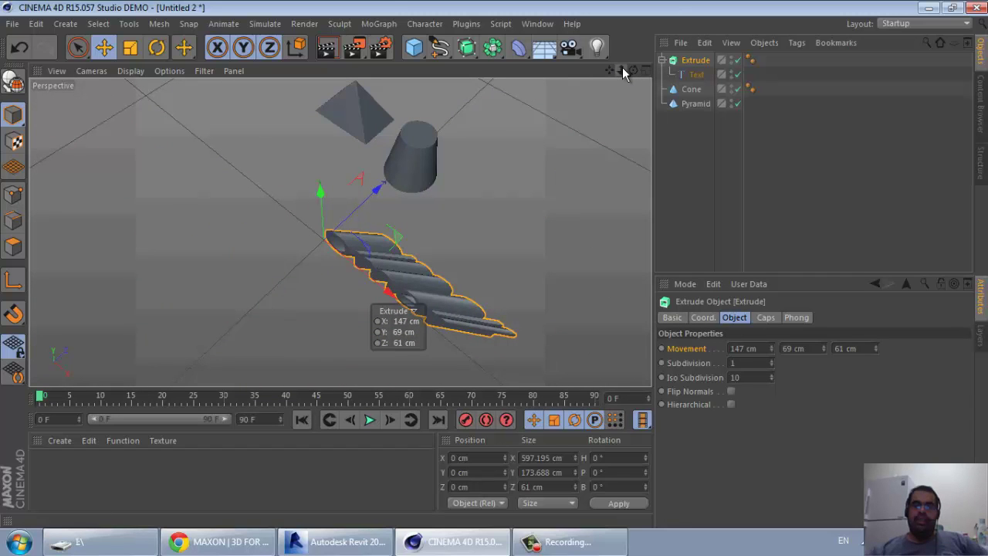
{"action": "left_click_drag", "start_coordinate": [624, 72], "coordinate": [494, 260]}
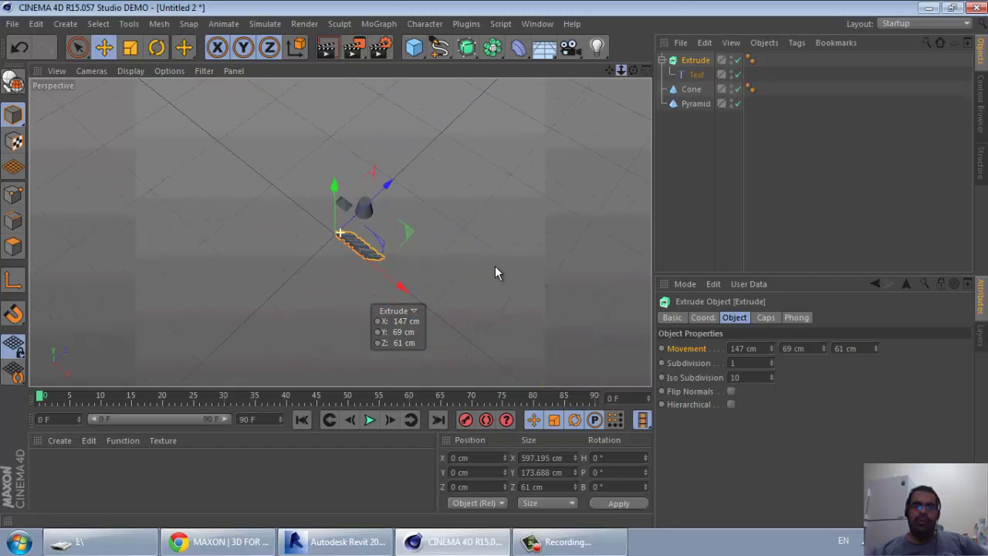
{"action": "left_click_drag", "start_coordinate": [495, 260], "coordinate": [492, 264]}
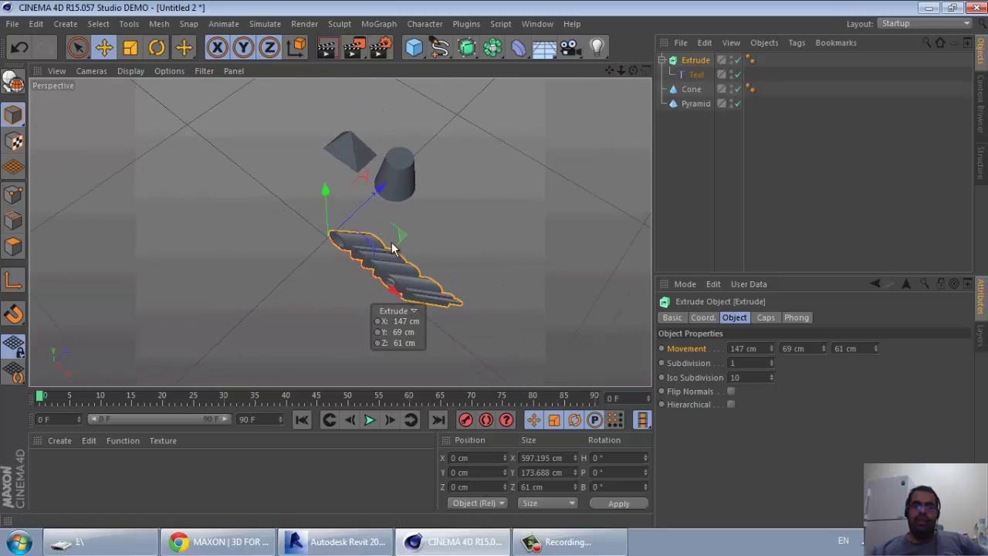
Drag the cone's height handle down until Height reads about 95.9 cm.
{"action": "left_click", "coordinate": [388, 171]}
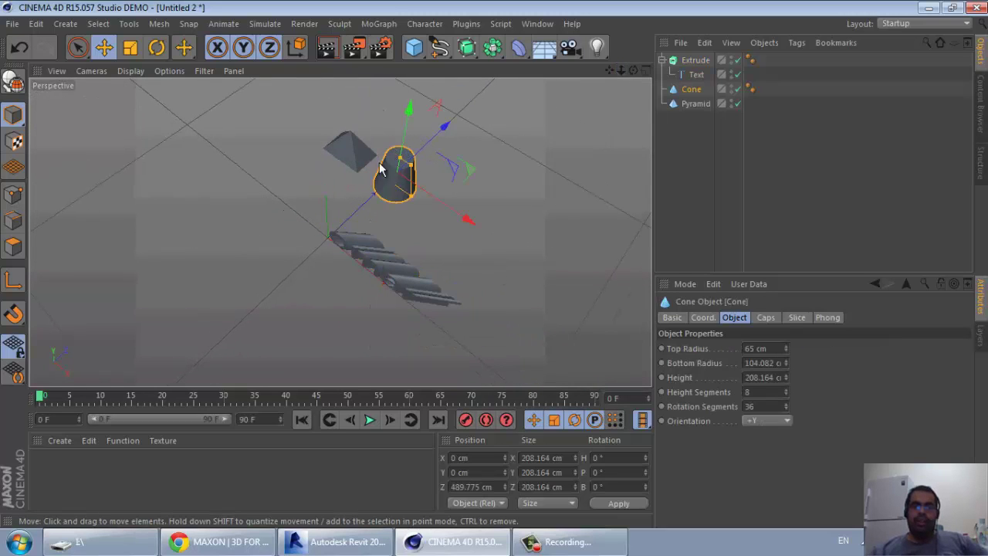
{"action": "scroll", "coordinate": [463, 216], "scroll_direction": "up", "scroll_amount": 2}
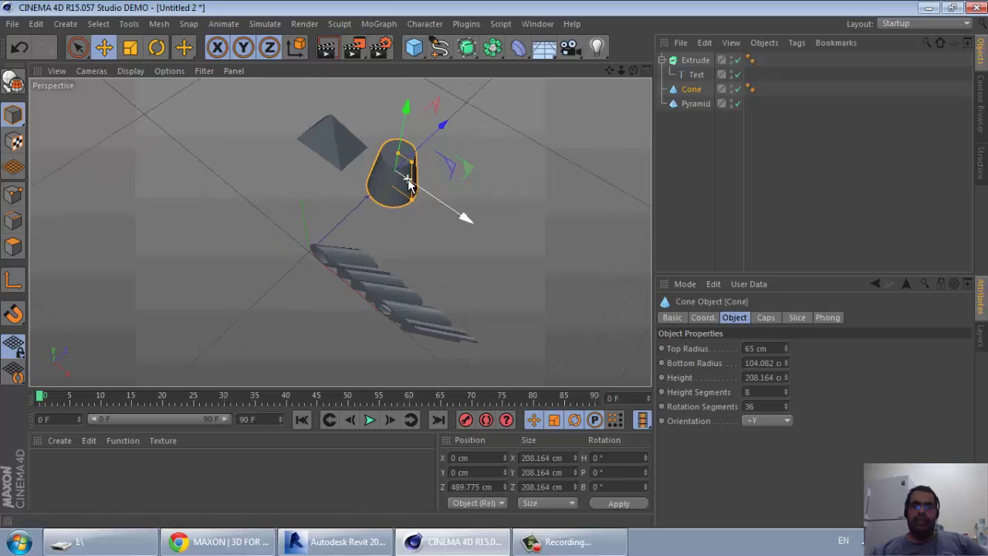
{"action": "scroll", "coordinate": [452, 204], "scroll_direction": "up", "scroll_amount": 3}
{"action": "scroll", "coordinate": [435, 210], "scroll_direction": "up", "scroll_amount": 3}
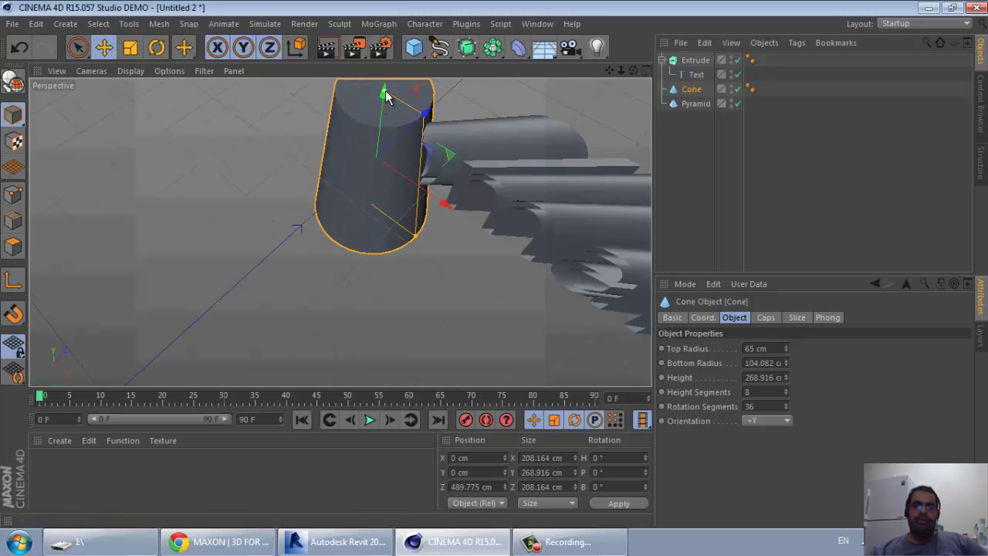
{"action": "left_click_drag", "start_coordinate": [380, 114], "coordinate": [357, 239]}
{"action": "scroll", "coordinate": [339, 266], "scroll_direction": "down", "scroll_amount": 3}
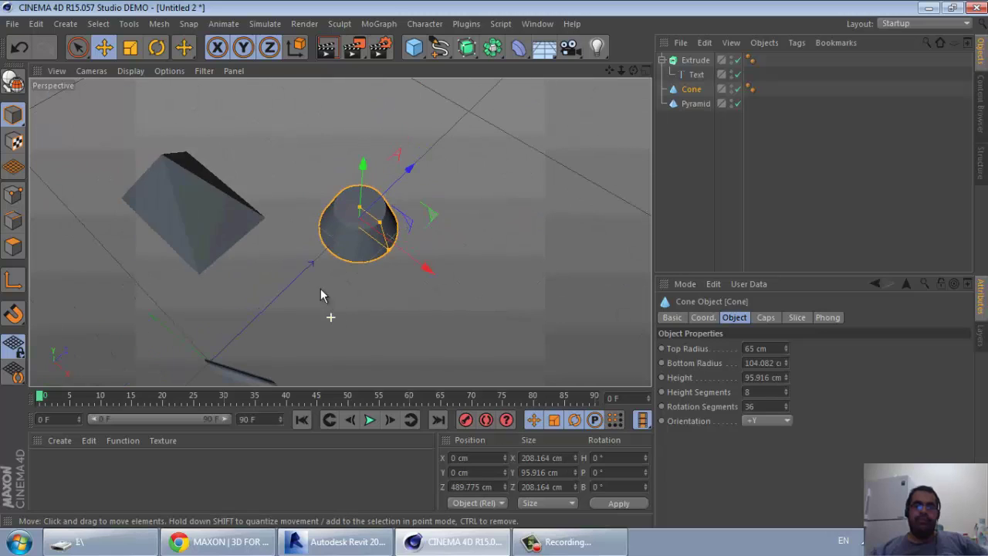
Orbit the camera to a low angle over the scene.
{"action": "left_click", "coordinate": [197, 224]}
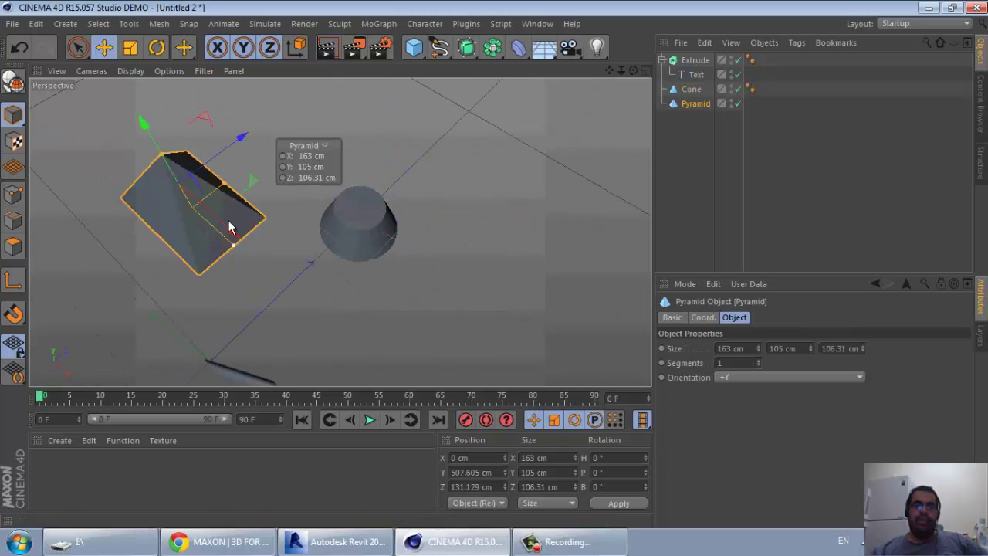
{"action": "left_click", "coordinate": [497, 208]}
{"action": "left_click_drag", "start_coordinate": [629, 70], "coordinate": [496, 264]}
{"action": "left_click_drag", "start_coordinate": [273, 262], "coordinate": [242, 295]}
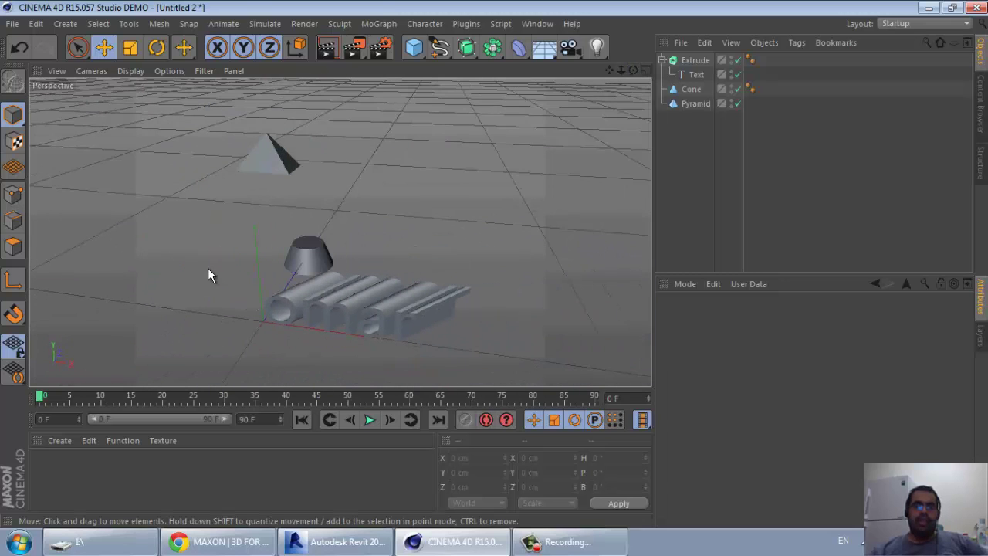
Create a new material Mat and give it a fully saturated blue reflection colour.
{"action": "double_click", "coordinate": [63, 477]}
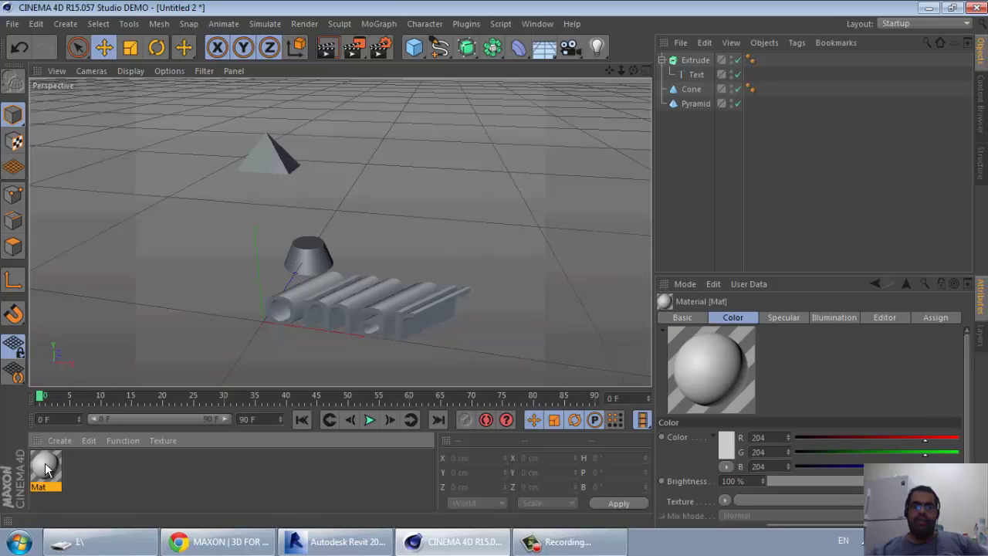
{"action": "double_click", "coordinate": [44, 463]}
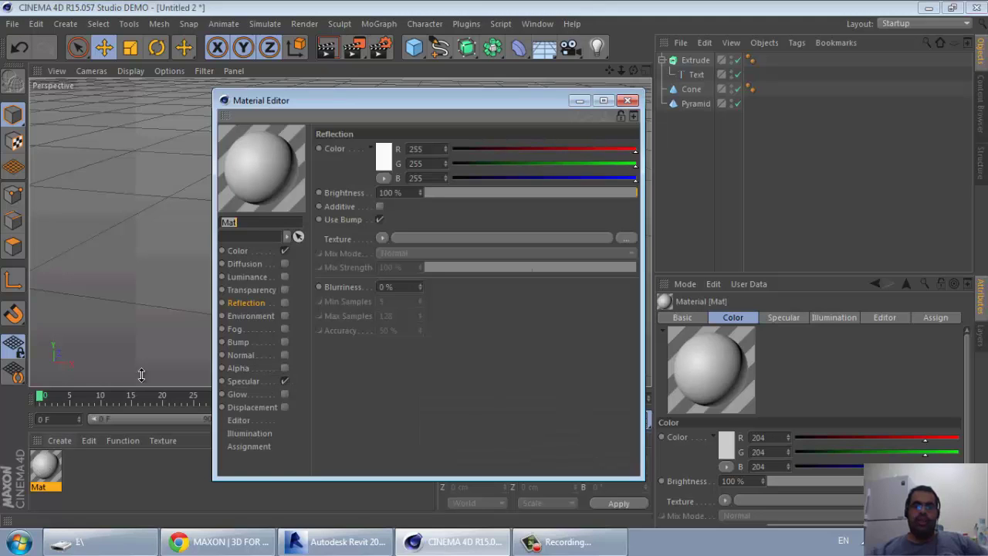
{"action": "left_click", "coordinate": [384, 160]}
{"action": "mouse_move", "coordinate": [373, 140]}
{"action": "left_mouse_down"}
{"action": "mouse_move", "coordinate": [399, 124]}
{"action": "mouse_move", "coordinate": [379, 137]}
{"action": "left_mouse_up"}
{"action": "left_click", "coordinate": [437, 98]}
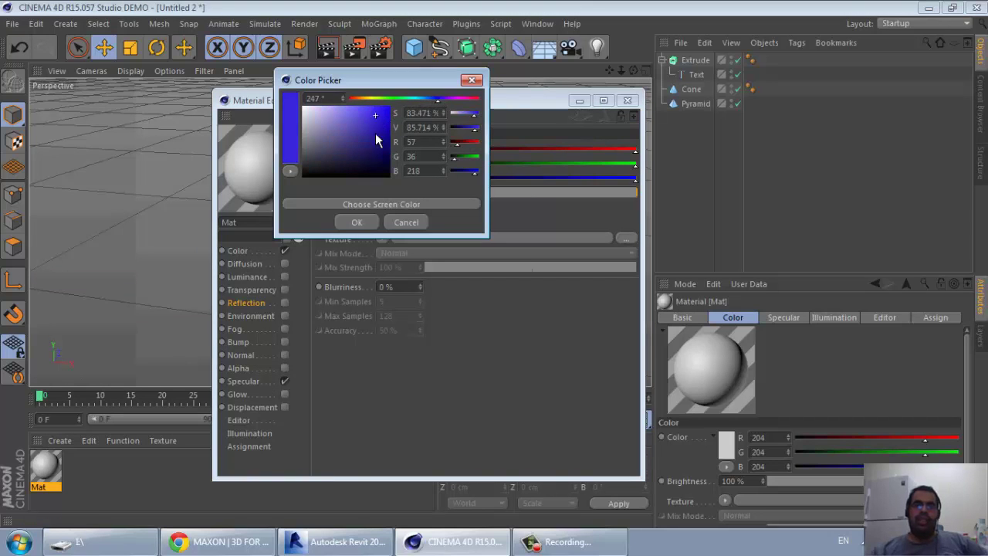
{"action": "left_click", "coordinate": [357, 221]}
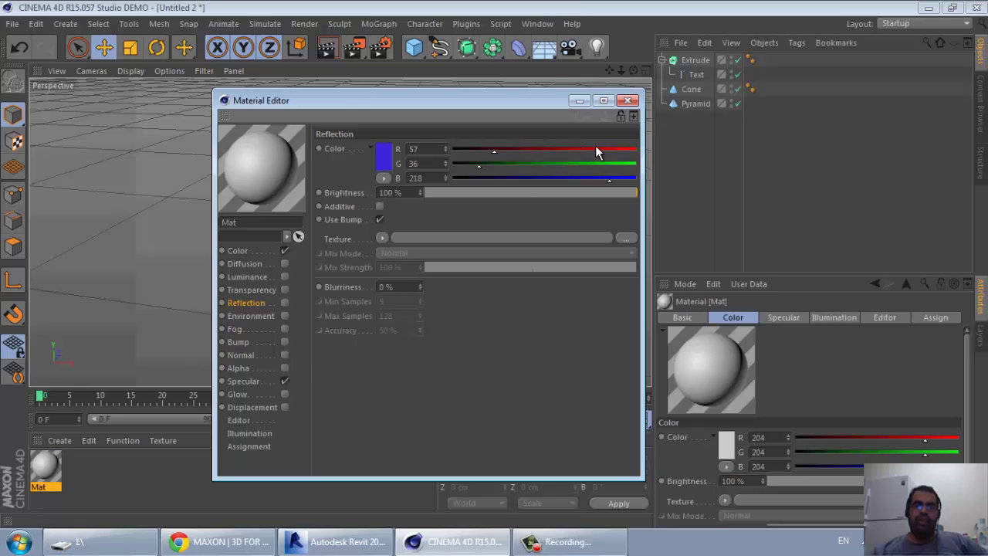
{"action": "left_click", "coordinate": [628, 101]}
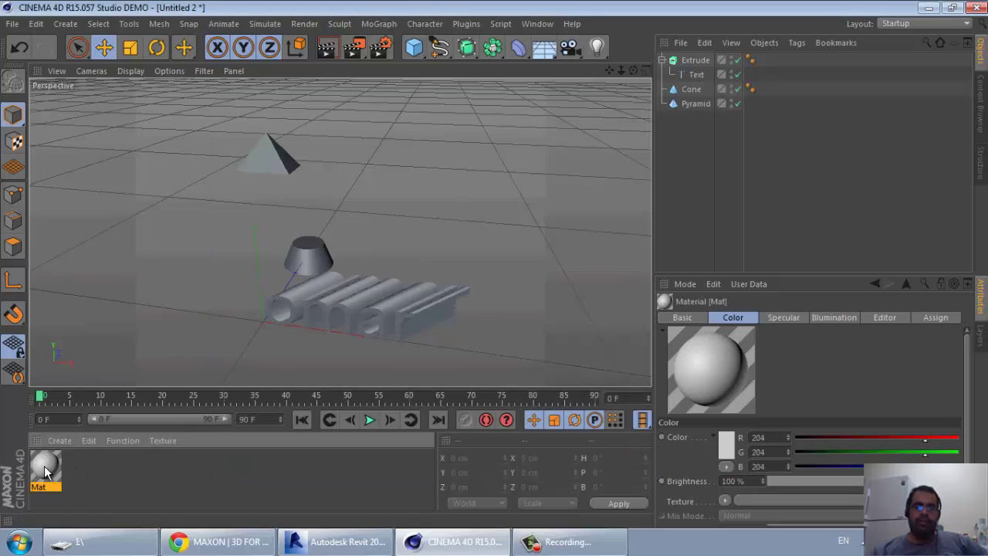
Set Mat's Color to blue (R0 G46 B213) and apply it to the extruded omar text.
{"action": "left_click", "coordinate": [725, 451]}
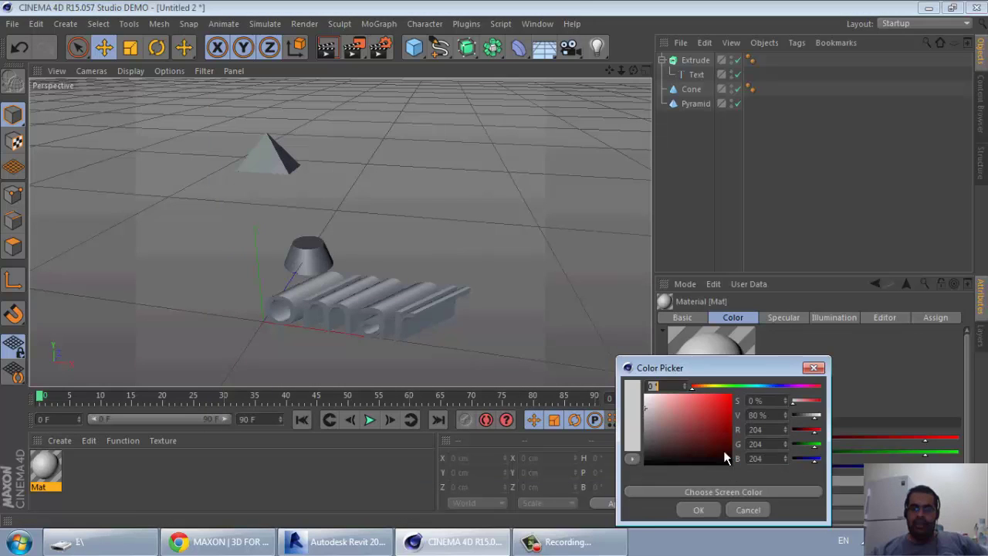
{"action": "left_click_drag", "start_coordinate": [710, 436], "coordinate": [732, 403]}
{"action": "left_click", "coordinate": [773, 386]}
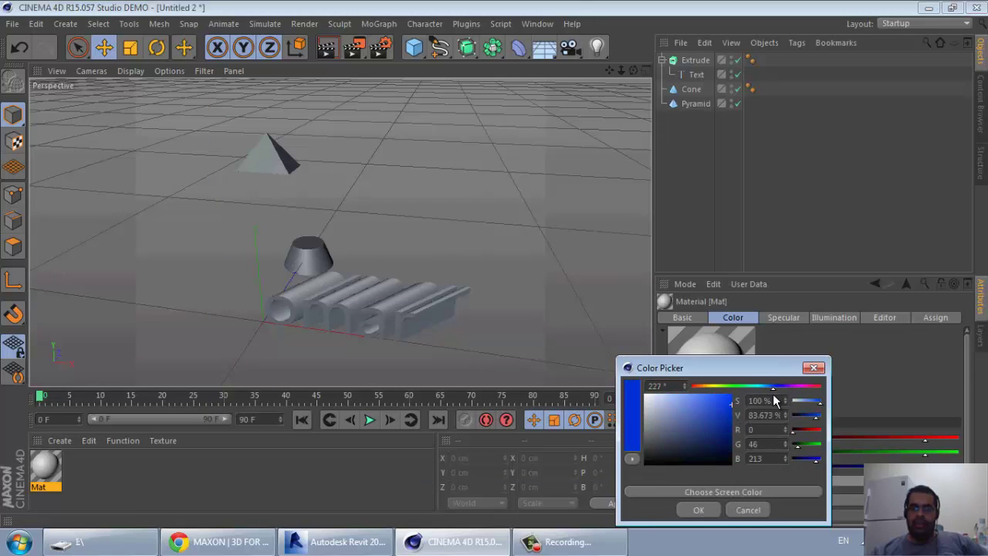
{"action": "left_click", "coordinate": [697, 509]}
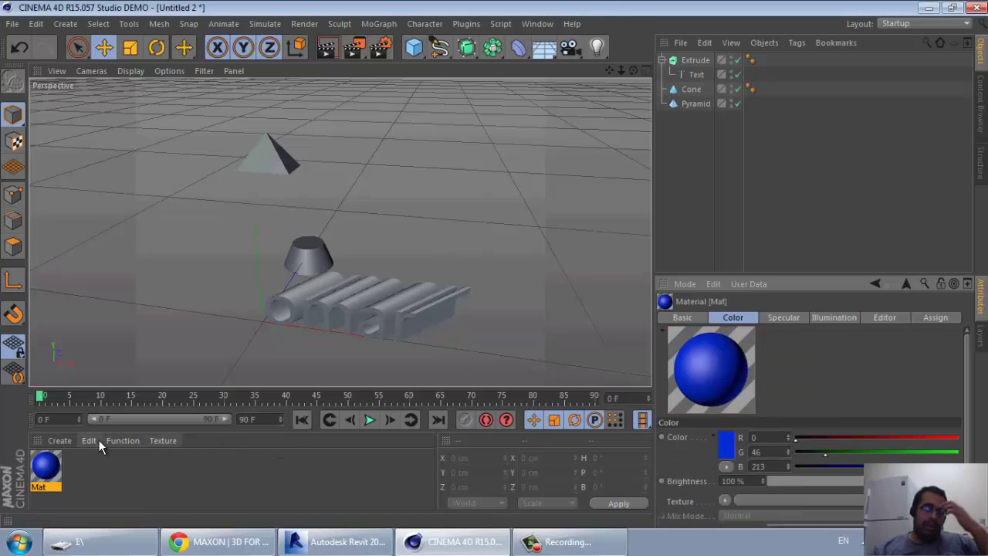
{"action": "left_click_drag", "start_coordinate": [46, 465], "coordinate": [347, 318]}
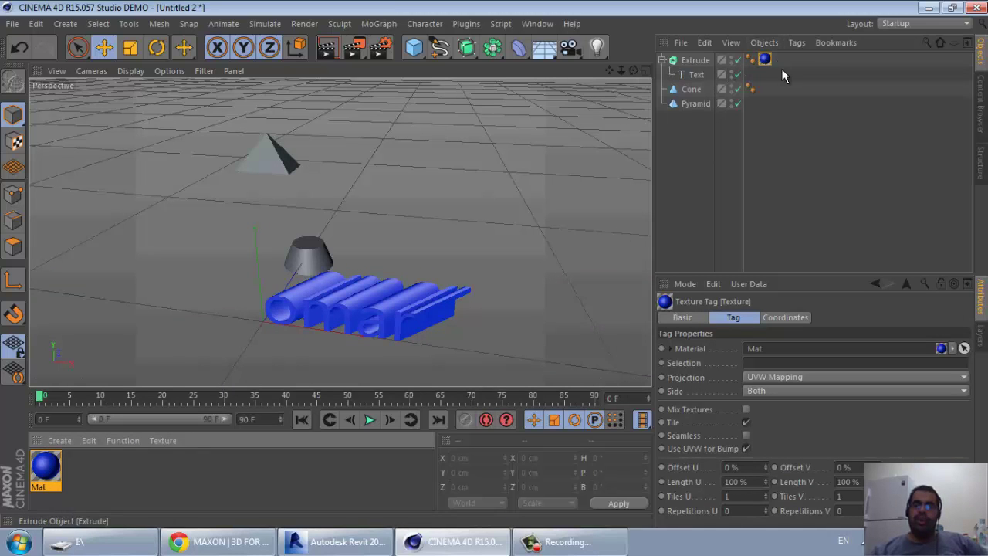
Drag the blue Mat material onto the Cone so it renders blue too.
{"action": "left_click", "coordinate": [692, 90]}
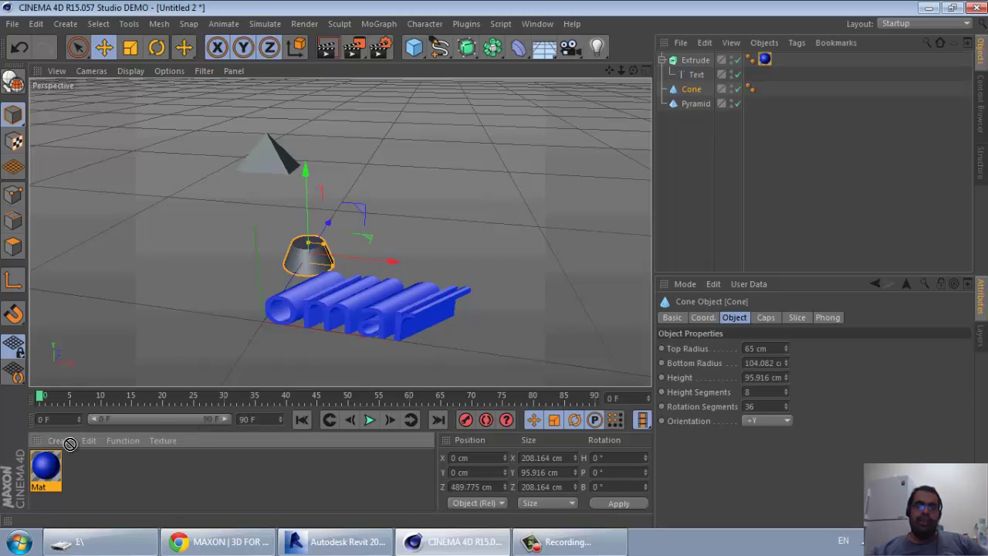
{"action": "left_click_drag", "start_coordinate": [44, 478], "coordinate": [308, 255]}
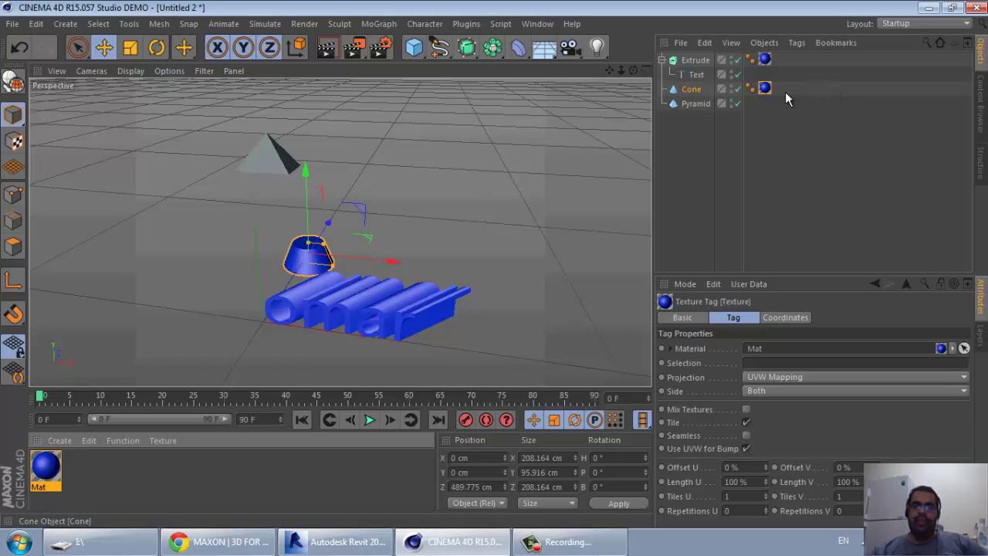
{"action": "left_click", "coordinate": [694, 93]}
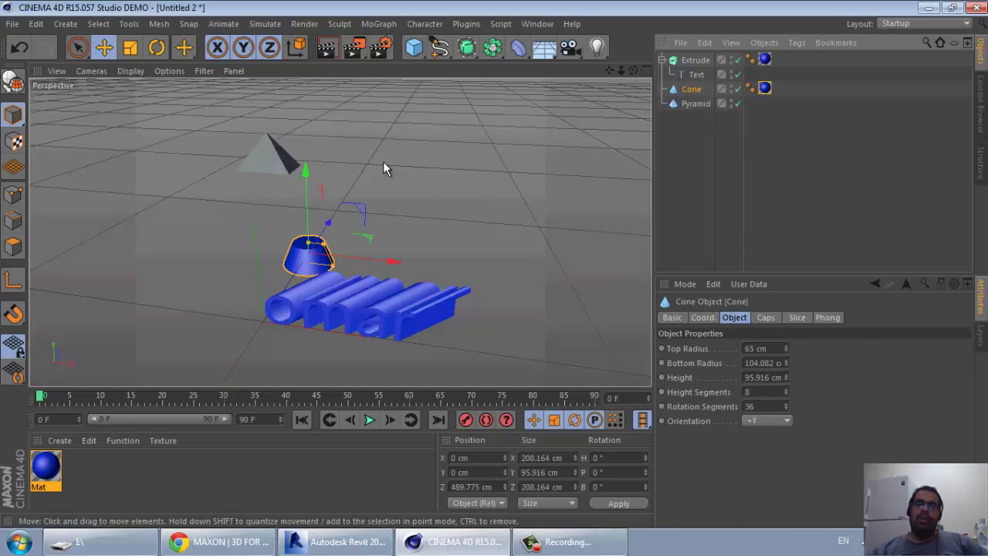
Switch to a single perspective view and orbit higher to see the pyramid above the cone.
{"action": "left_click", "coordinate": [258, 169]}
{"action": "scroll", "coordinate": [206, 184], "scroll_direction": "up", "scroll_amount": 5}
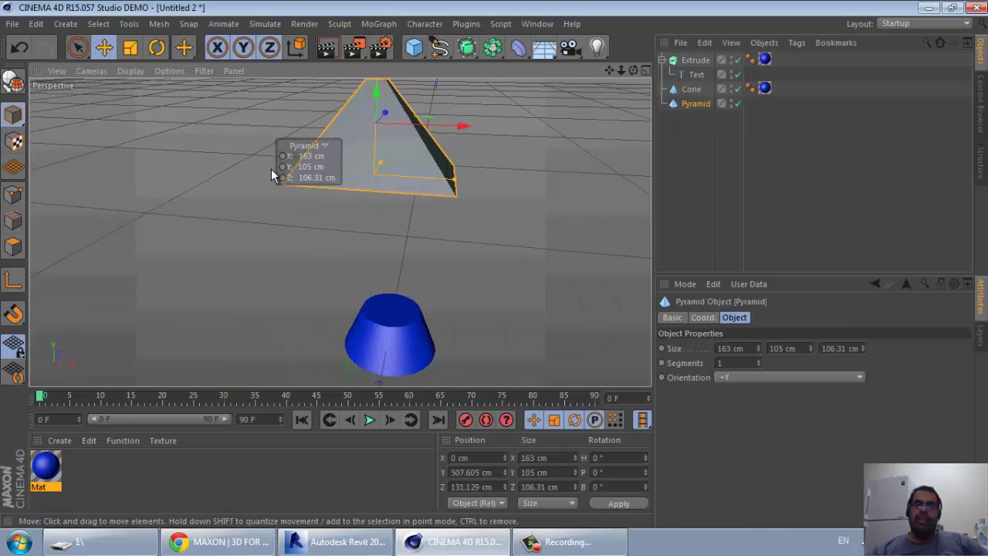
{"action": "middle_click", "coordinate": [271, 169]}
{"action": "middle_click", "coordinate": [281, 146]}
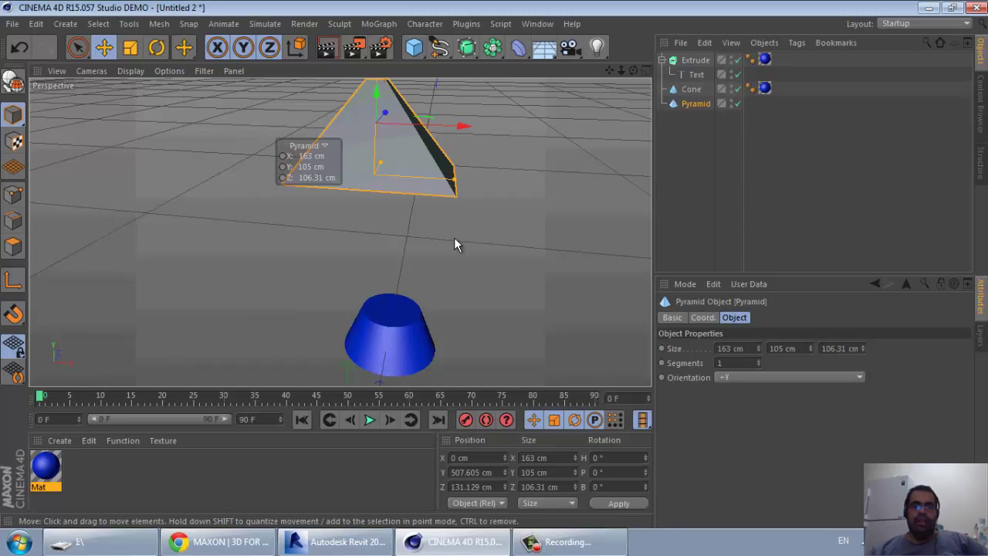
{"action": "left_click_drag", "start_coordinate": [407, 228], "coordinate": [320, 292], "text": "alt"}
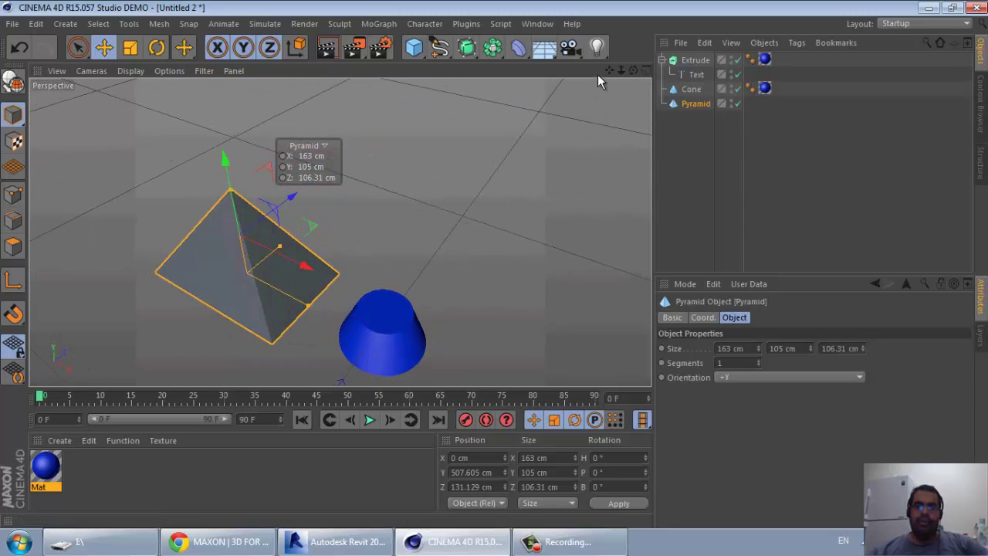
{"action": "mouse_move", "coordinate": [479, 166]}
{"action": "left_mouse_down", "text": "alt"}
{"action": "mouse_move", "coordinate": [402, 215]}
{"action": "mouse_move", "coordinate": [363, 208]}
{"action": "mouse_move", "coordinate": [362, 187]}
{"action": "mouse_move", "coordinate": [368, 216]}
{"action": "mouse_move", "coordinate": [375, 185]}
{"action": "mouse_move", "coordinate": [358, 150]}
{"action": "mouse_move", "coordinate": [331, 312]}
{"action": "mouse_move", "coordinate": [286, 220]}
{"action": "mouse_move", "coordinate": [245, 263]}
{"action": "left_mouse_up", "text": "alt"}
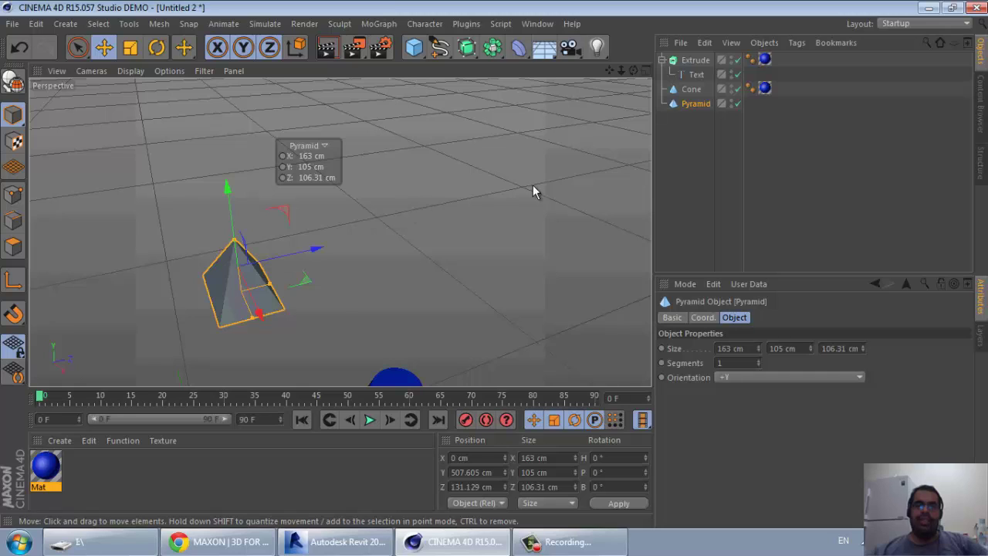
Add an Array object from the MoGraph toolbar and drag the Pyramid inside it.
{"action": "left_click", "coordinate": [439, 48]}
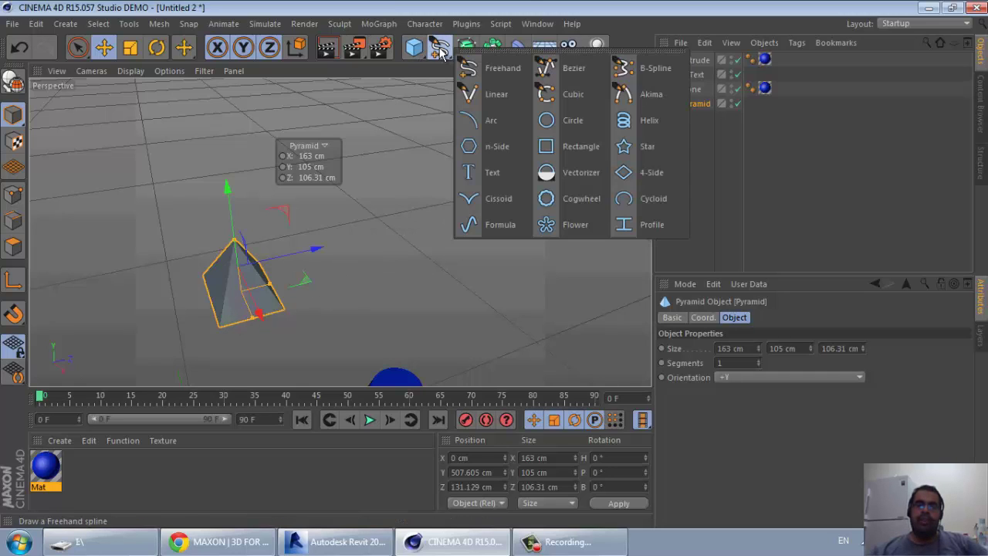
{"action": "left_click", "coordinate": [521, 8]}
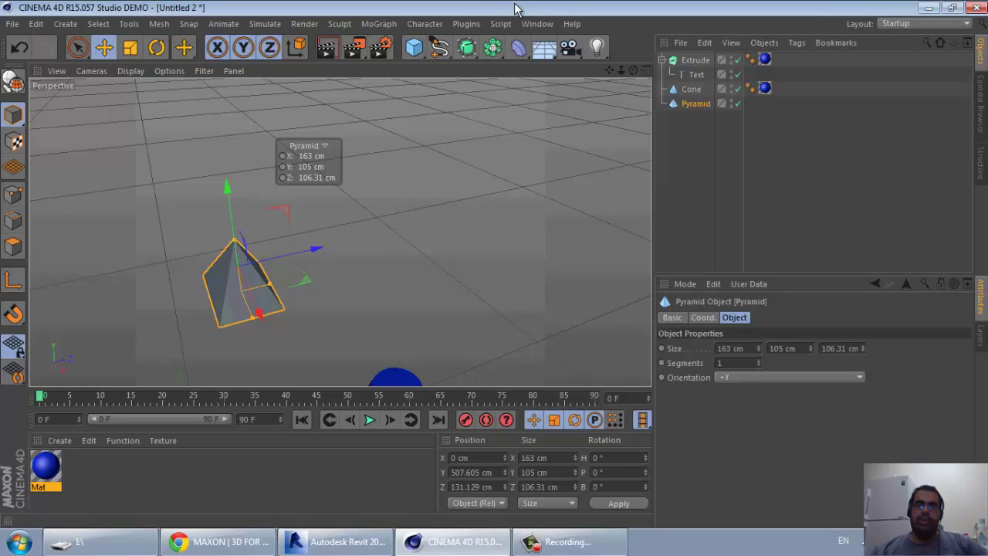
{"action": "left_click", "coordinate": [492, 48]}
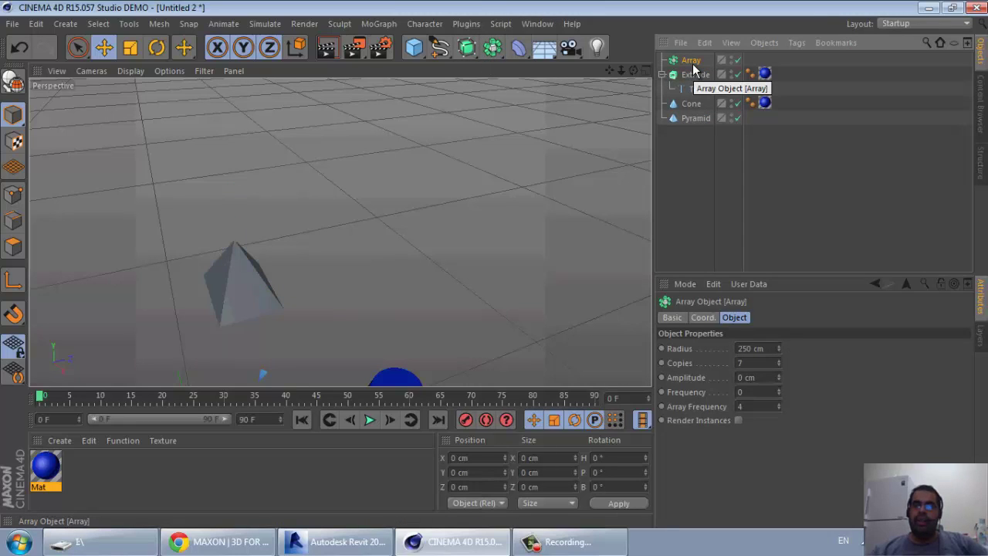
{"action": "left_click_drag", "start_coordinate": [695, 119], "coordinate": [689, 62]}
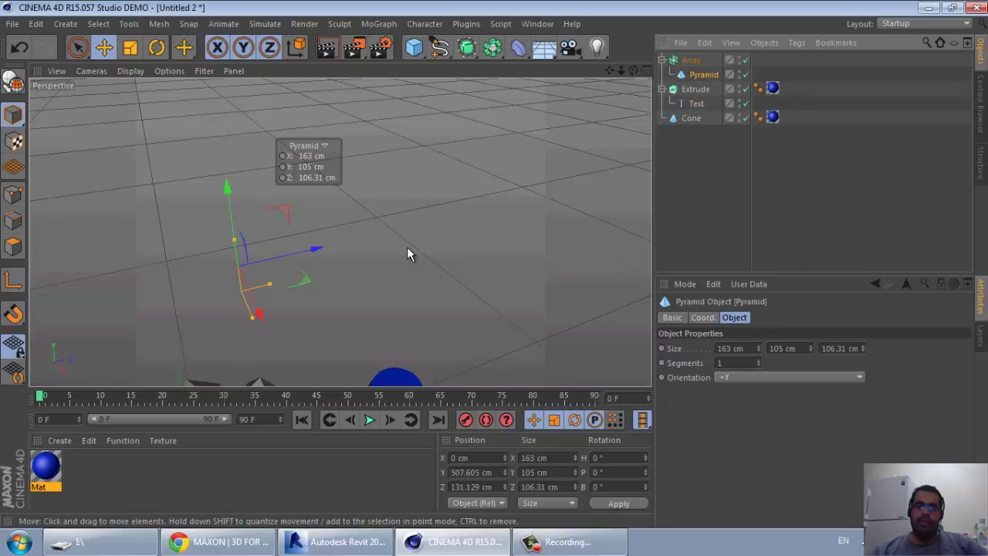
Select the Array object to bring up its settings.
{"action": "left_click", "coordinate": [455, 239]}
{"action": "scroll", "coordinate": [369, 260], "scroll_direction": "down", "scroll_amount": 3}
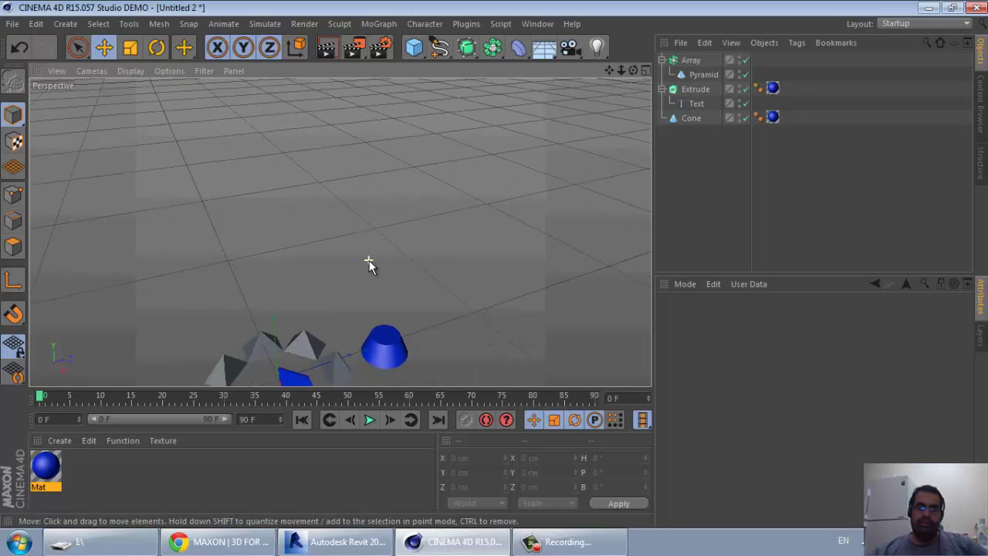
{"action": "scroll", "coordinate": [369, 260], "scroll_direction": "down", "scroll_amount": 2}
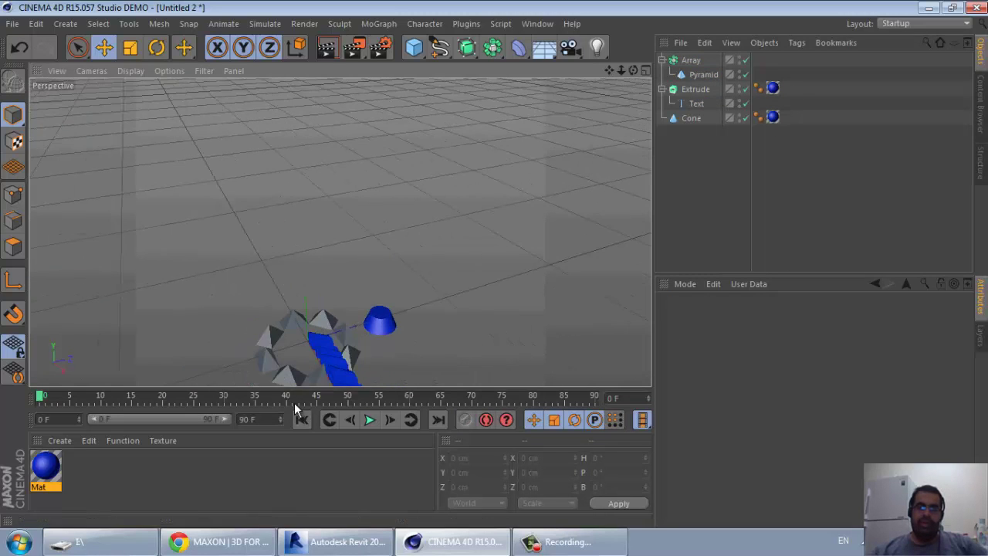
{"action": "left_click", "coordinate": [313, 305]}
{"action": "scroll", "coordinate": [307, 377], "scroll_direction": "up", "scroll_amount": 1}
{"action": "scroll", "coordinate": [308, 377], "scroll_direction": "up", "scroll_amount": 3}
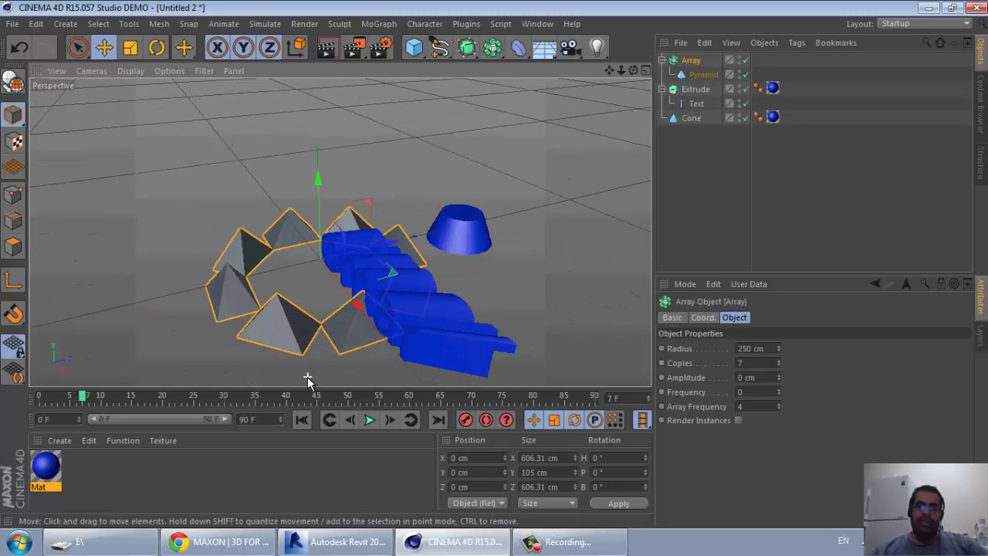
{"action": "scroll", "coordinate": [316, 332], "scroll_direction": "up", "scroll_amount": 2}
{"action": "scroll", "coordinate": [318, 322], "scroll_direction": "down", "scroll_amount": 2}
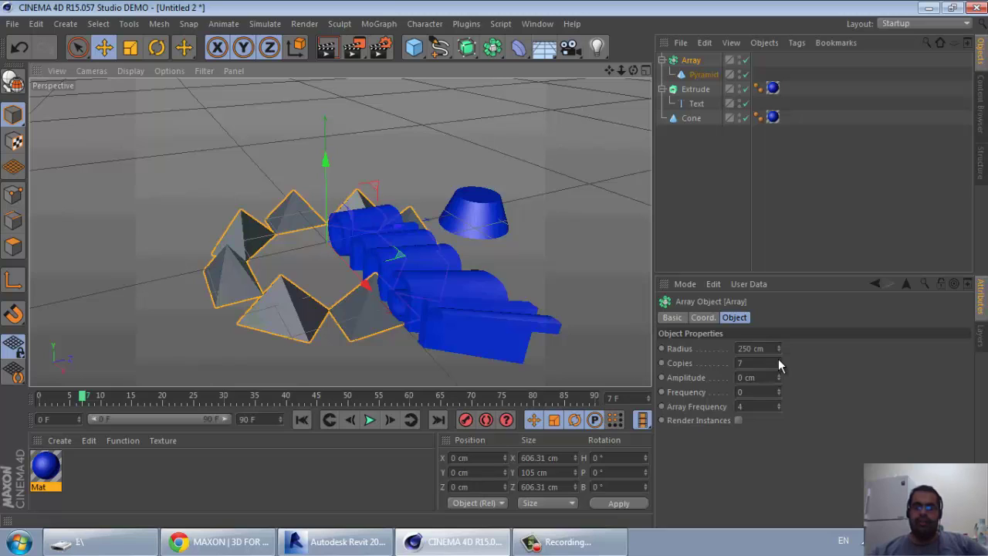
Try higher Array copy counts, then settle on 5 copies.
{"action": "left_click", "coordinate": [778, 360]}
{"action": "left_click", "coordinate": [778, 359]}
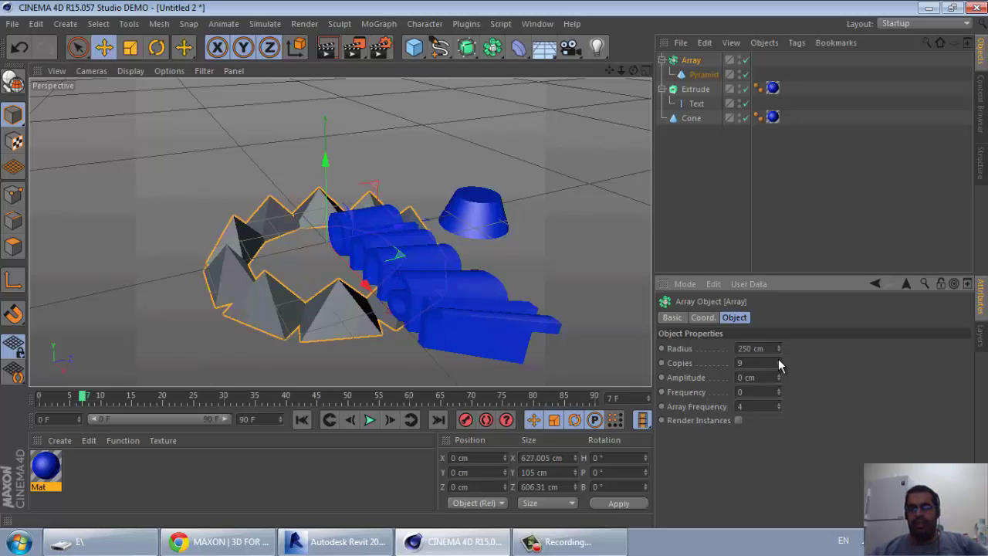
{"action": "left_click", "coordinate": [778, 360]}
{"action": "left_click", "coordinate": [778, 360]}
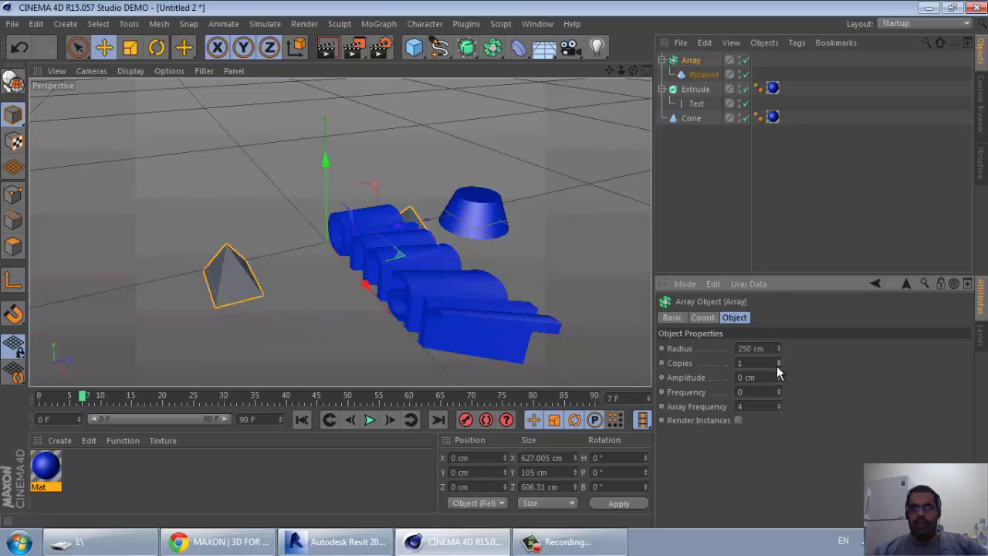
{"action": "left_click", "coordinate": [778, 360]}
{"action": "left_click", "coordinate": [778, 360]}
{"action": "left_click", "coordinate": [778, 359]}
{"action": "left_click_drag", "start_coordinate": [778, 374], "coordinate": [755, 363]}
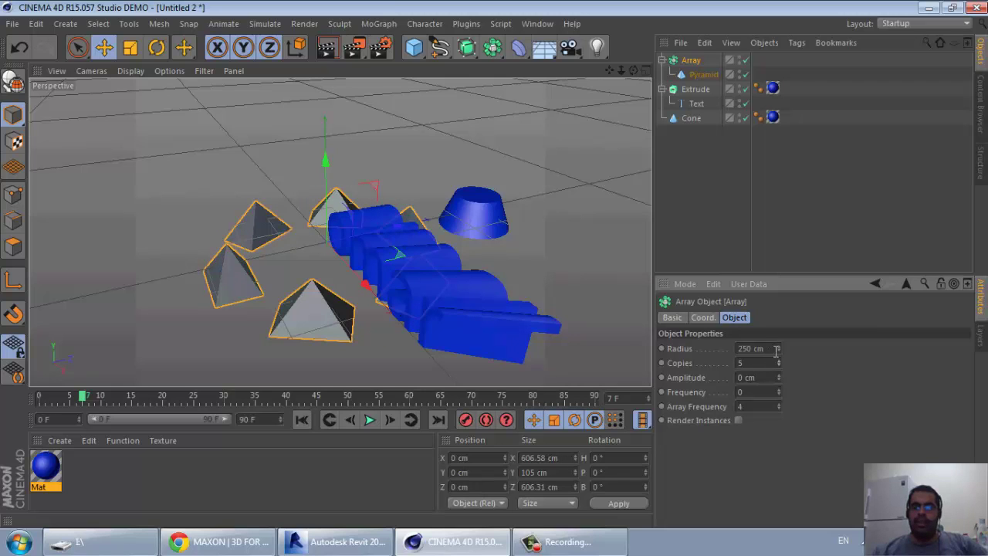
Widen the Array radius to 378 cm and nudge the frequency to 4.27.
{"action": "left_click_drag", "start_coordinate": [779, 349], "coordinate": [788, 428]}
{"action": "left_click", "coordinate": [757, 378]}
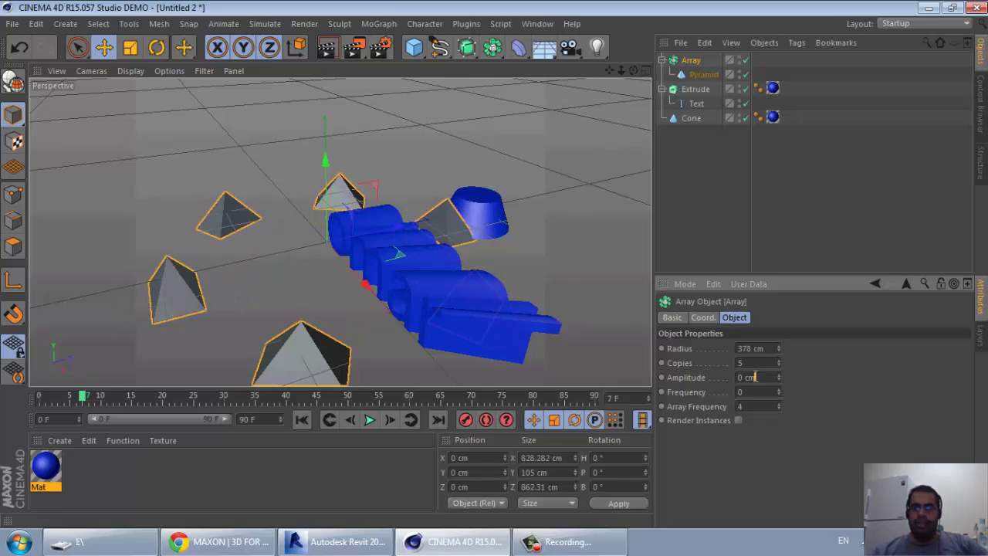
{"action": "left_click", "coordinate": [684, 406]}
{"action": "left_click_drag", "start_coordinate": [780, 407], "coordinate": [781, 399]}
Deselect the Array, zoom out and orbit to view the whole scene.
{"action": "left_click", "coordinate": [92, 191]}
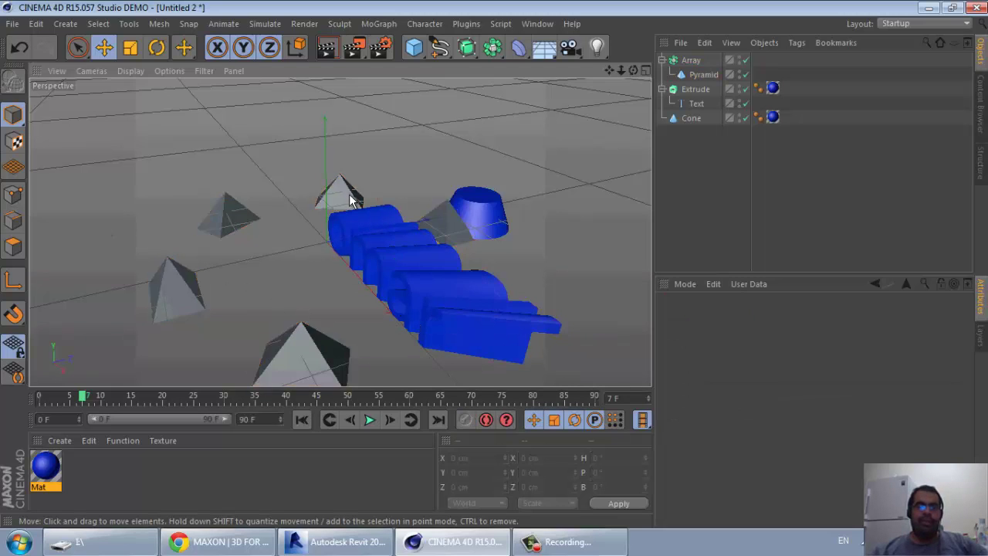
{"action": "scroll", "coordinate": [349, 194], "scroll_direction": "down", "scroll_amount": 3}
{"action": "left_click_drag", "start_coordinate": [349, 194], "coordinate": [254, 245], "text": "alt"}
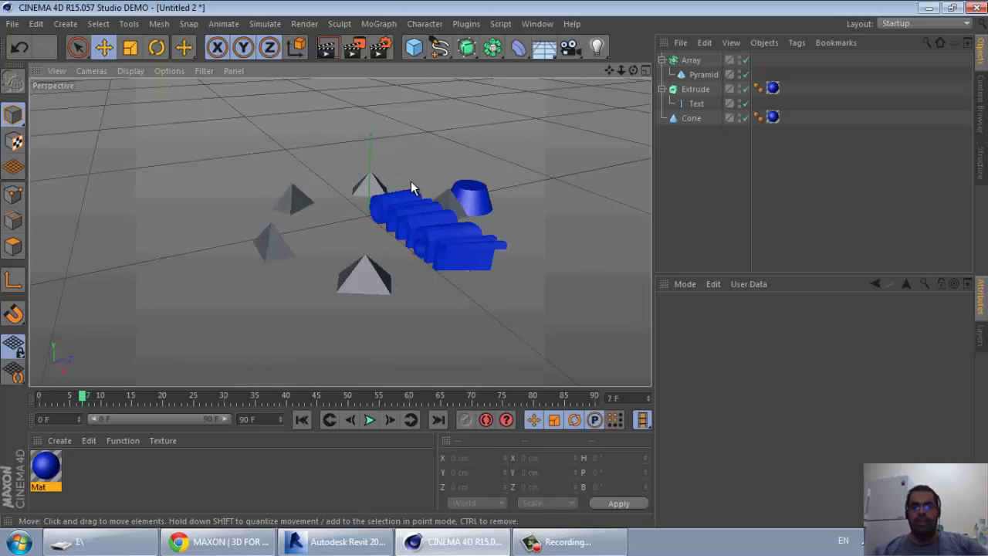
Add a Polygon plane, lift it above the scene, then undo to remove it.
{"action": "left_click", "coordinate": [417, 54]}
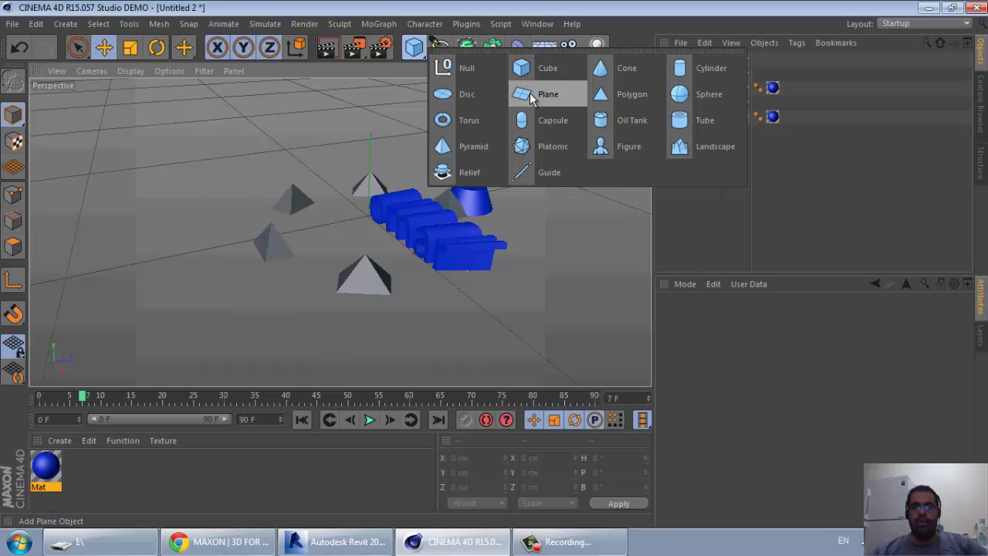
{"action": "left_click", "coordinate": [628, 94]}
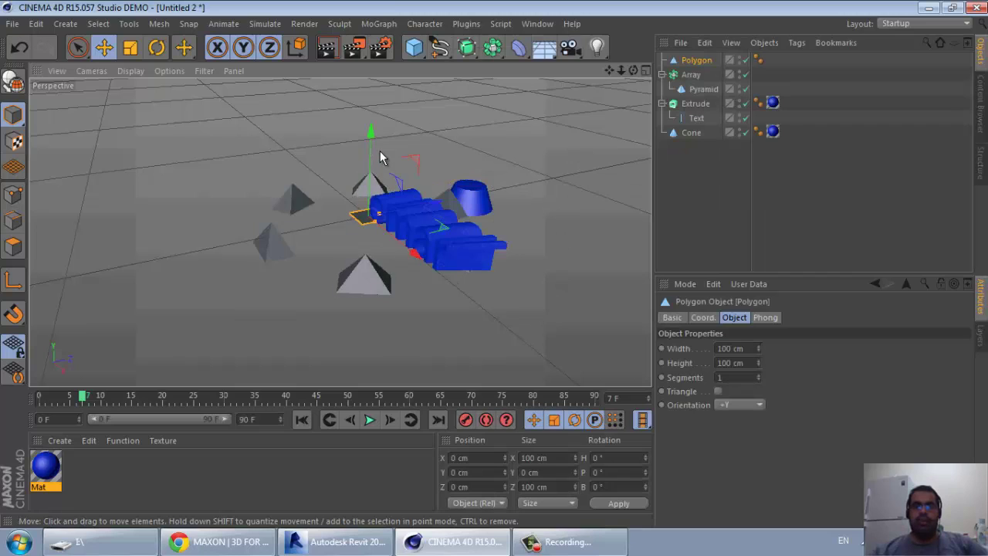
{"action": "left_click_drag", "start_coordinate": [371, 152], "coordinate": [372, 104]}
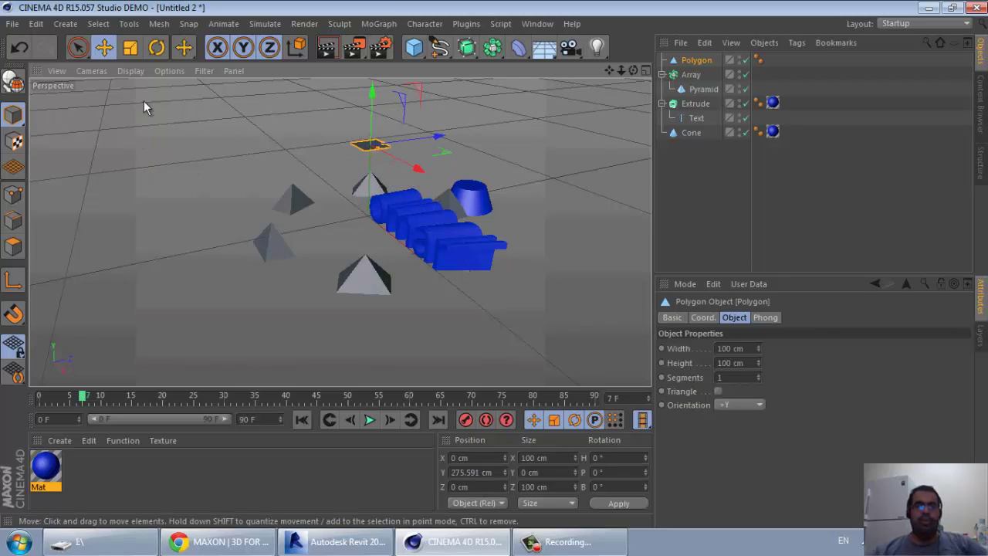
{"action": "left_click", "coordinate": [130, 49]}
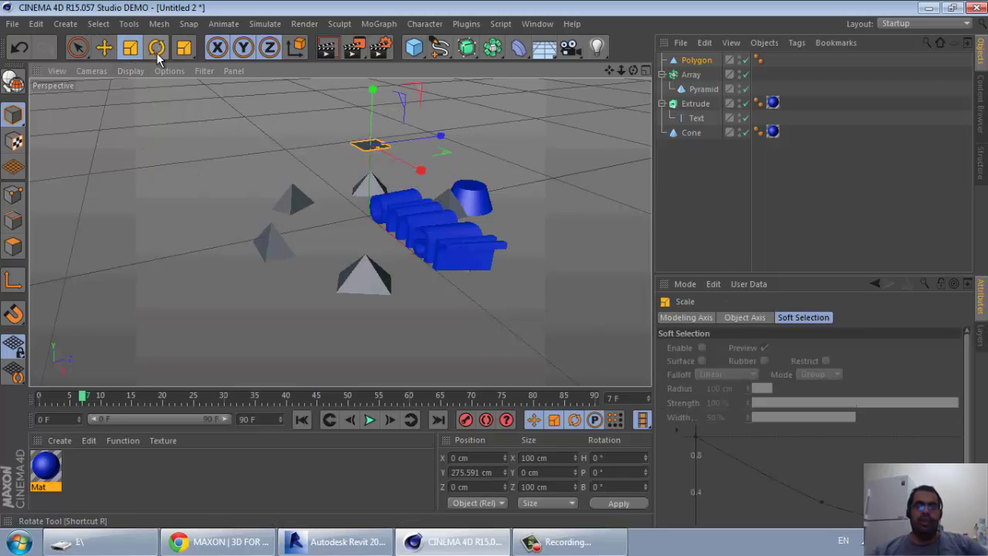
{"action": "left_click", "coordinate": [146, 161]}
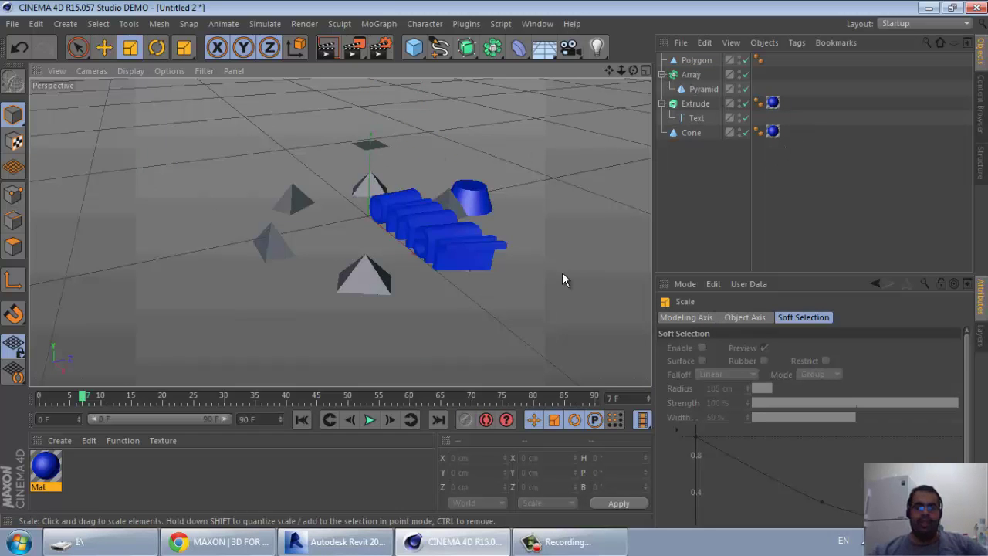
{"action": "key", "text": "ctrl+z"}
{"action": "key", "text": "ctrl+z"}
{"action": "key", "text": "ctrl+z"}
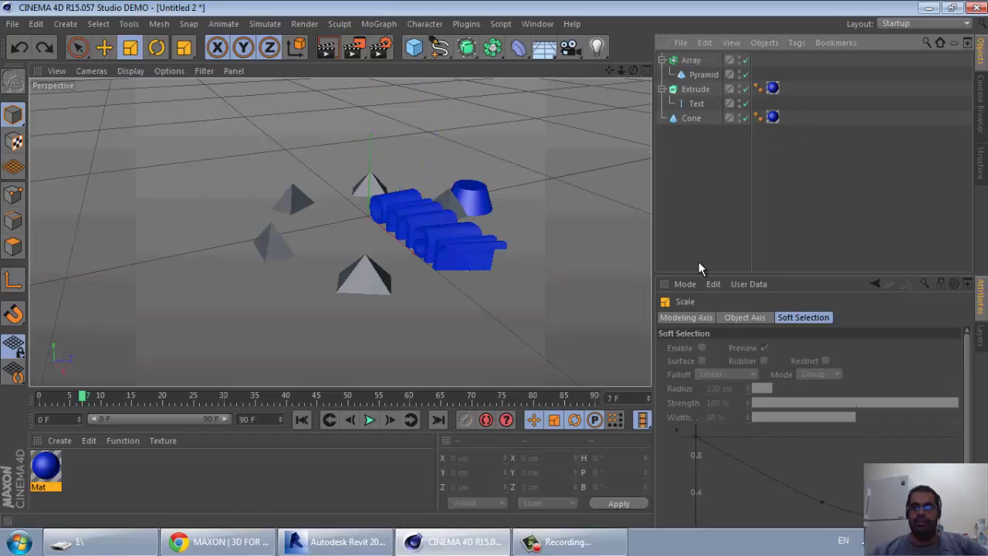
Select the Pyramid, clear the material selection, and rewind the timeline to 0 F.
{"action": "left_click", "coordinate": [698, 74]}
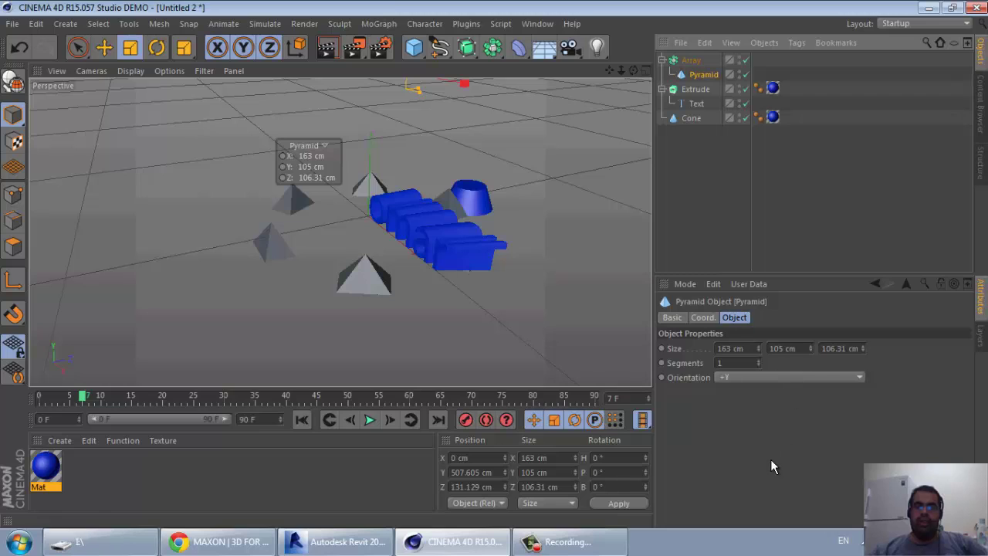
{"action": "left_click", "coordinate": [80, 475]}
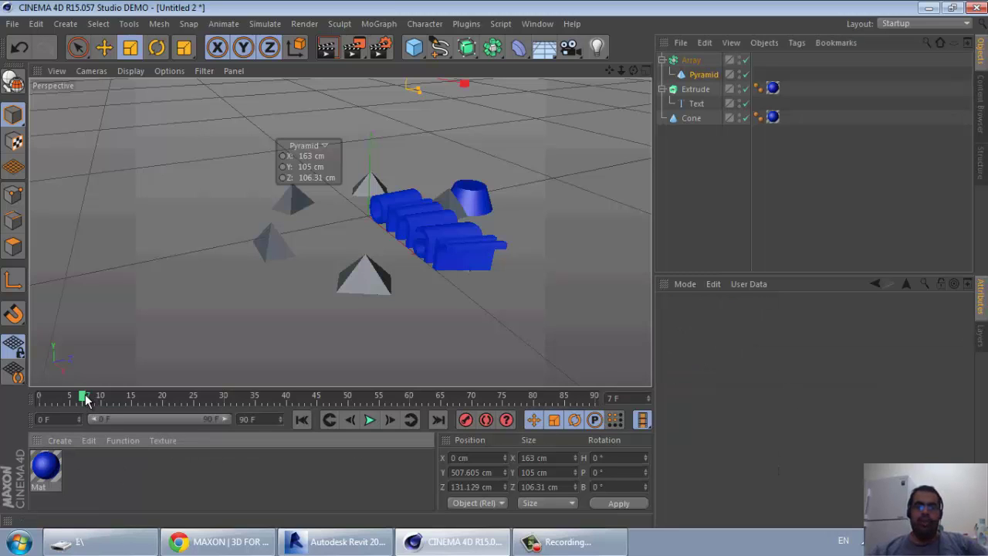
{"action": "left_click_drag", "start_coordinate": [86, 399], "coordinate": [37, 399]}
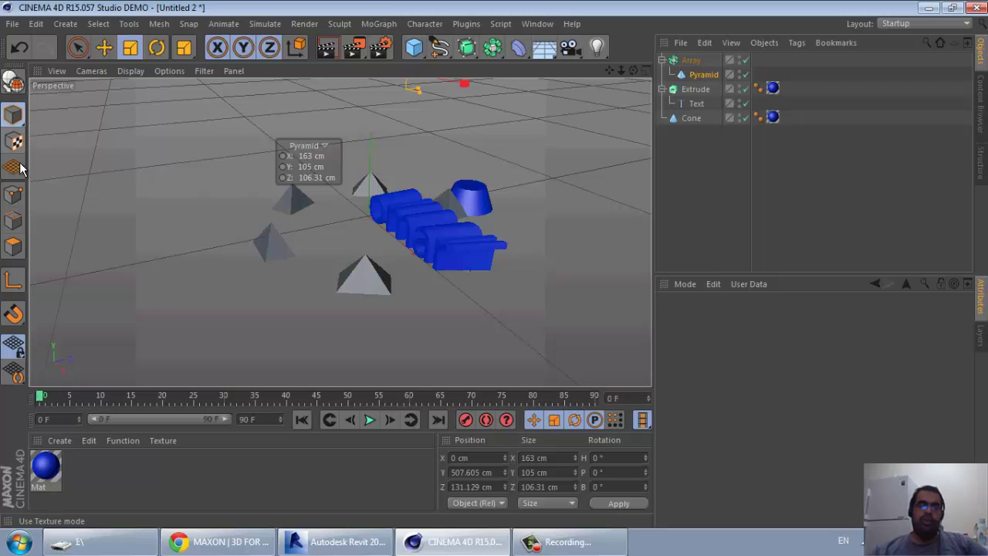